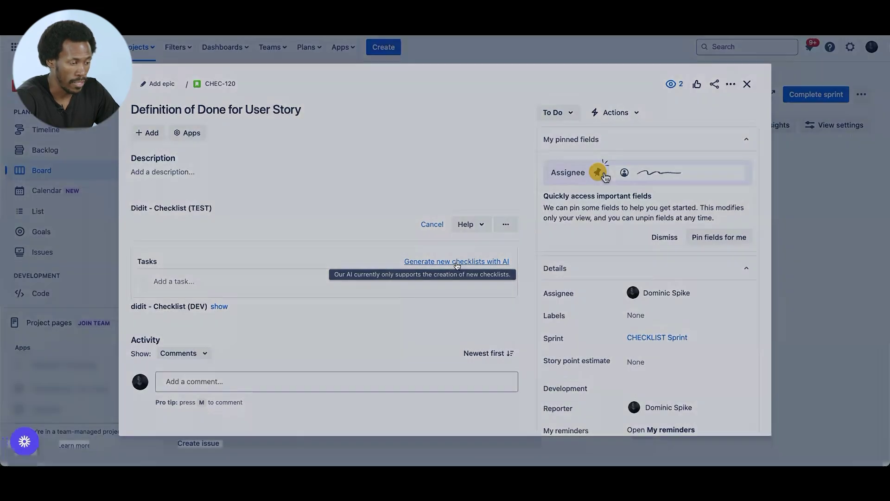
Step: Generate an AI checklist titled 'Definition of Done' for the story
click(457, 262)
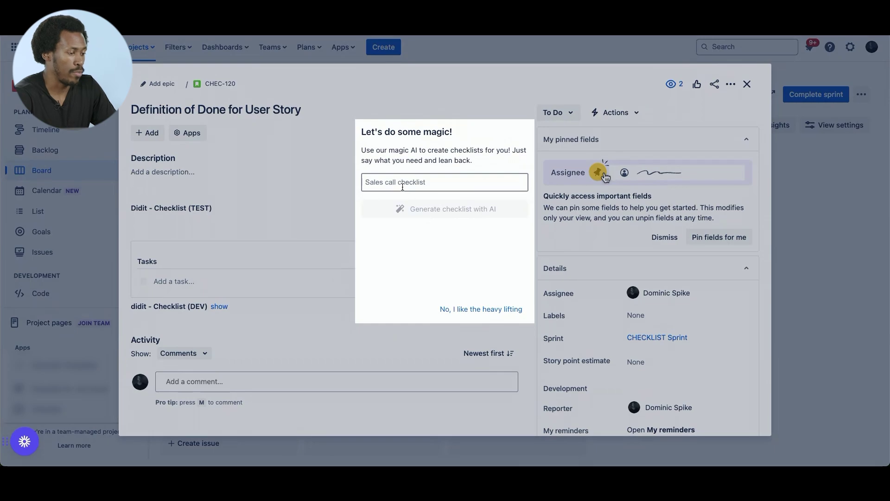
text(Defini)
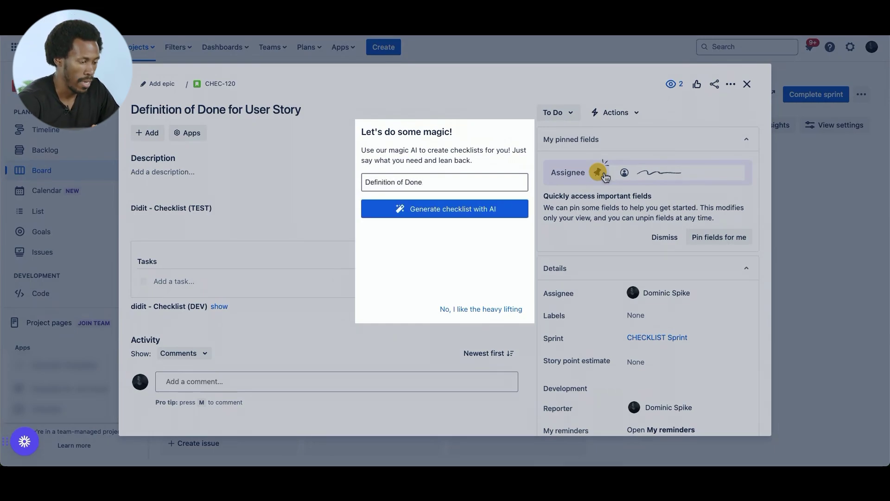
text(tion of Done)
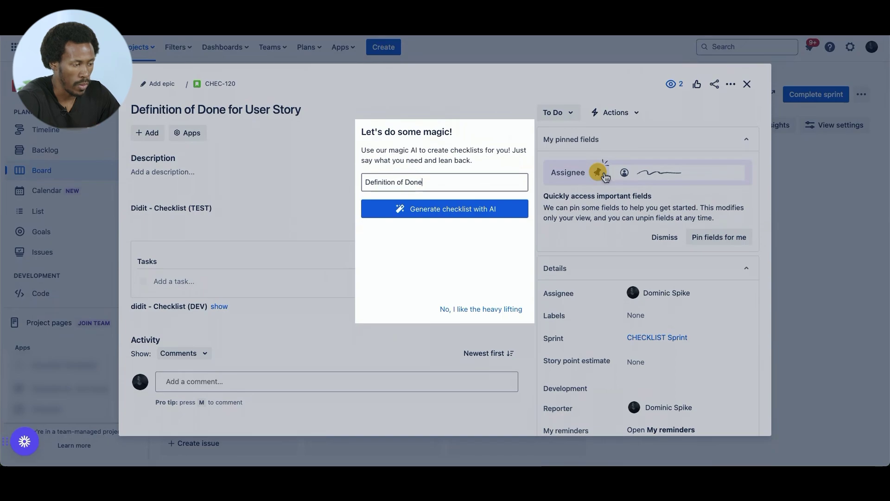
click(446, 208)
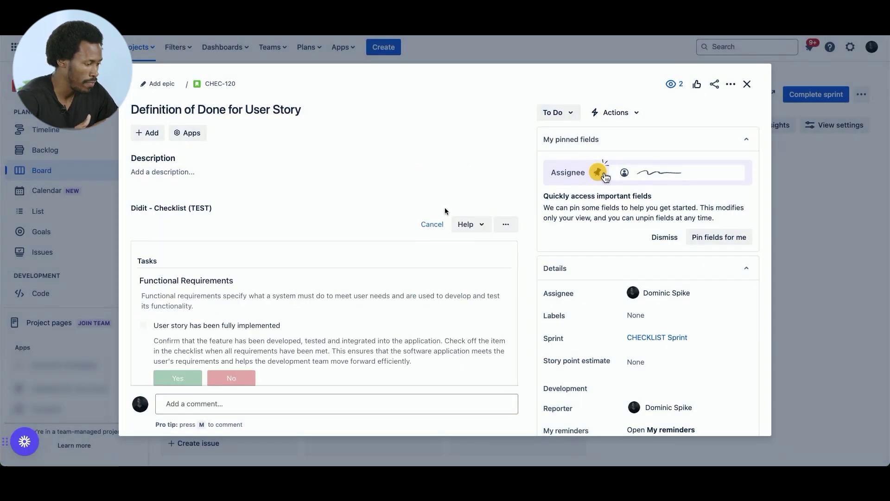
Step: Scroll through the generated Definition of Done checklist items to review them
scroll(231, 268, down, 3)
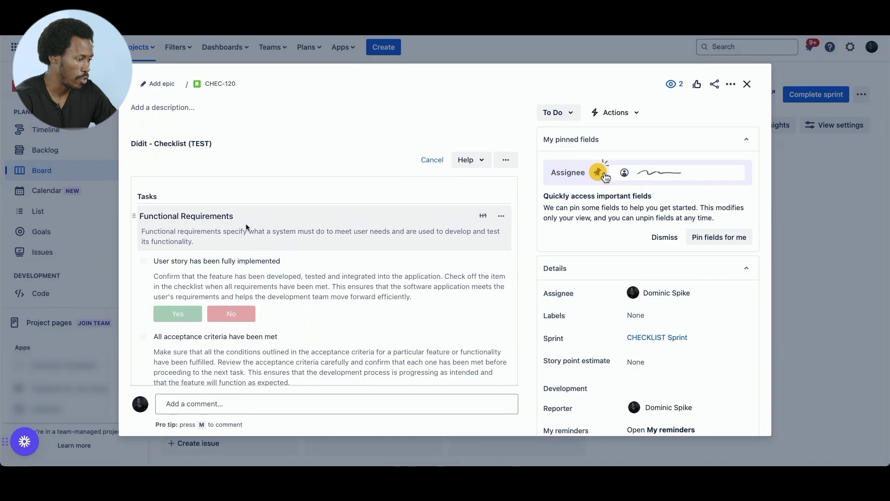
scroll(243, 228, down, 3)
scroll(236, 288, down, 2)
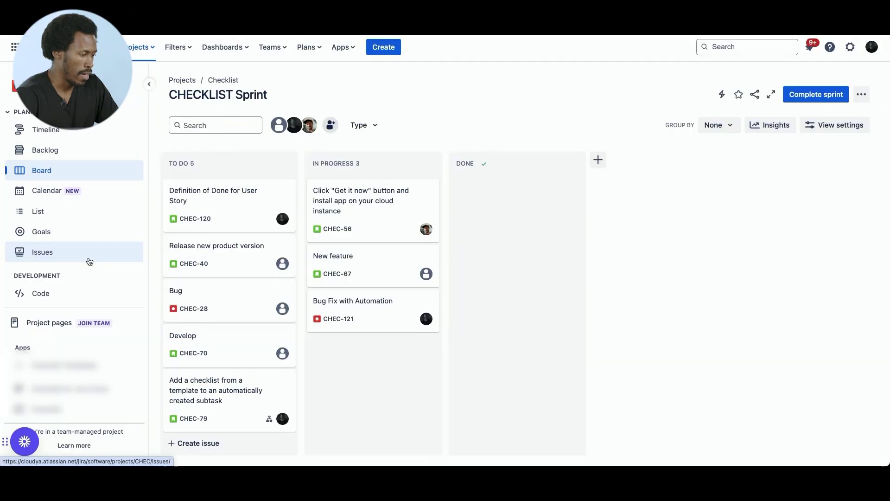
Step: Open the Checklist project's Didit settings (TEST) page from Project settings
scroll(88, 259, down, 3)
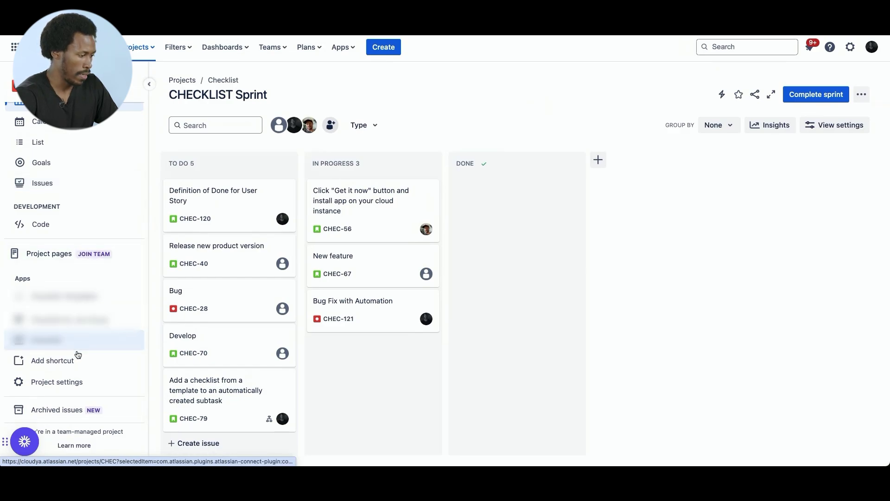
click(76, 385)
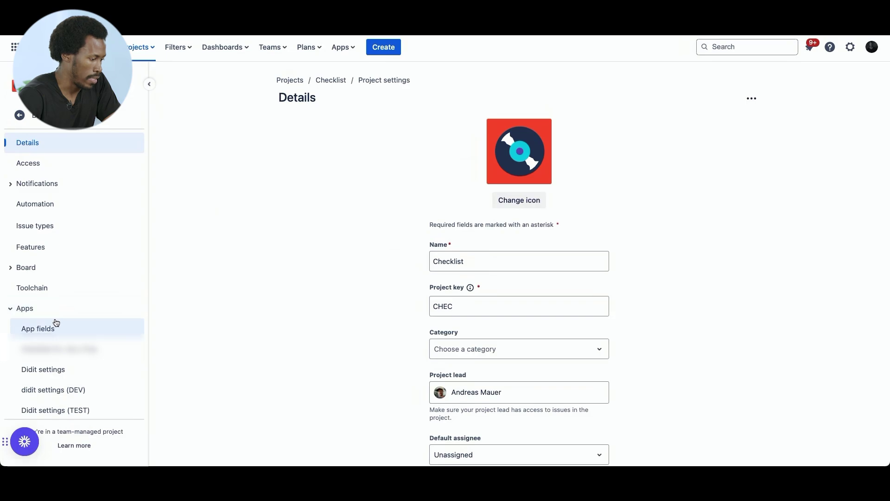
scroll(79, 347, down, 1)
scroll(80, 344, down, 1)
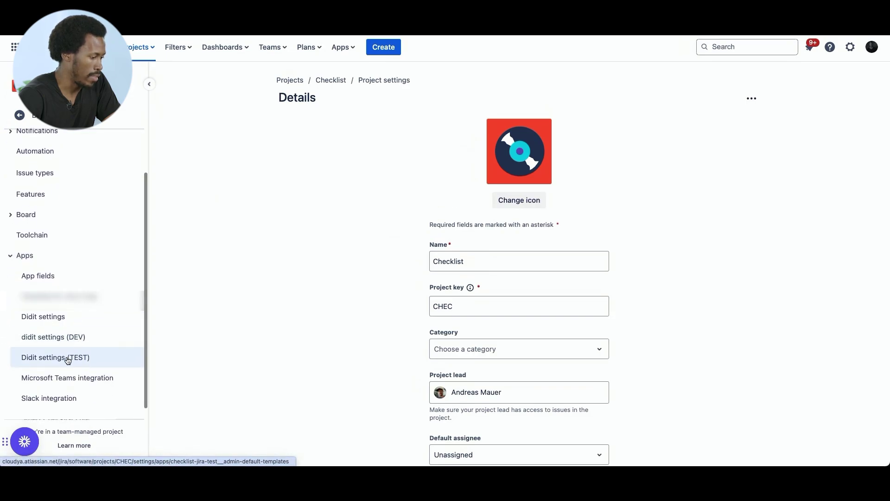
click(94, 360)
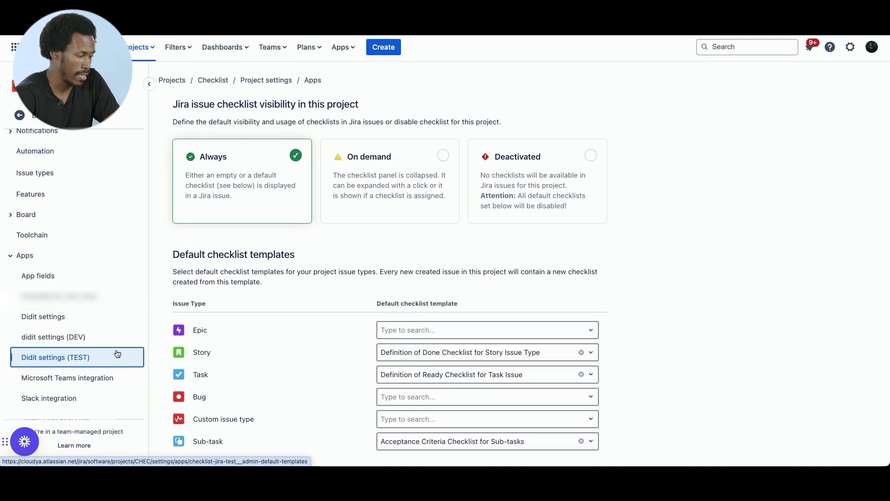
scroll(288, 343, down, 1)
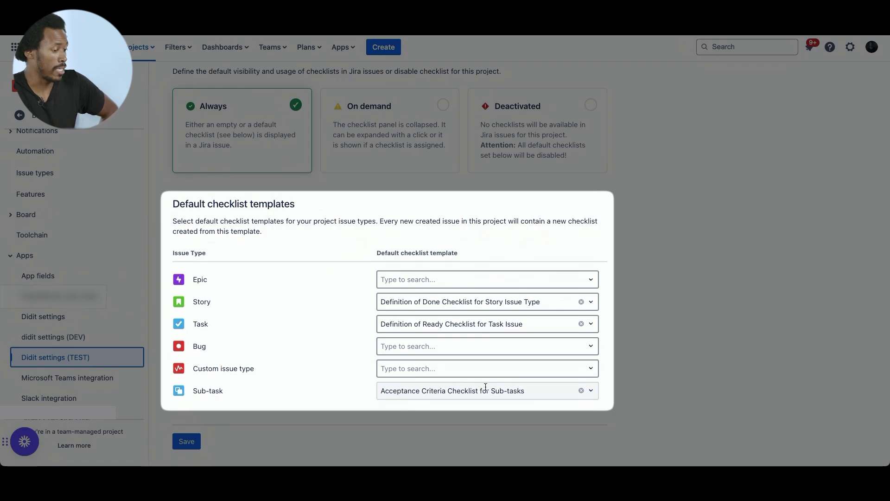
scroll(74, 255, down, 1)
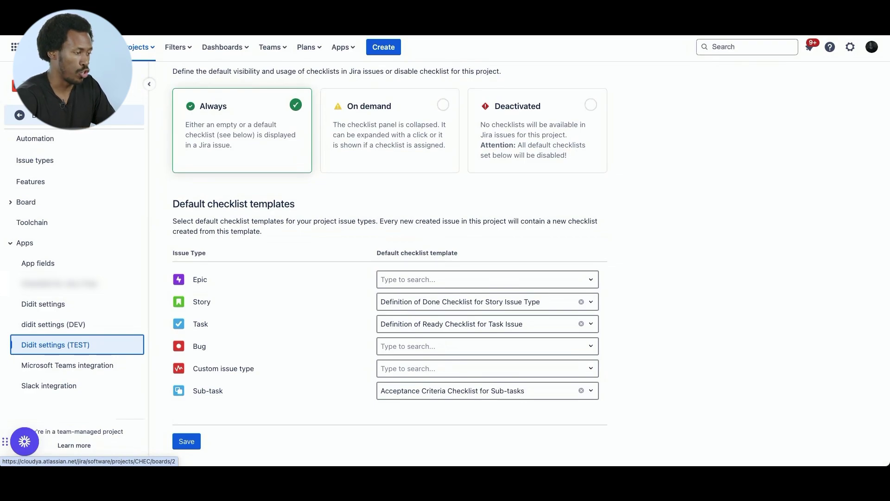
Step: Create Task 'Task DoR' (CHEC-122) in the Checklist project, assigned to yourself
click(19, 115)
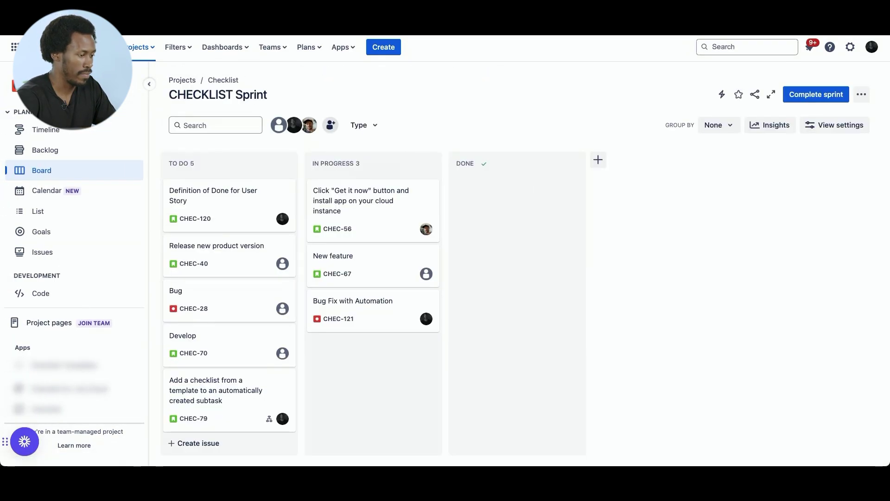
click(385, 52)
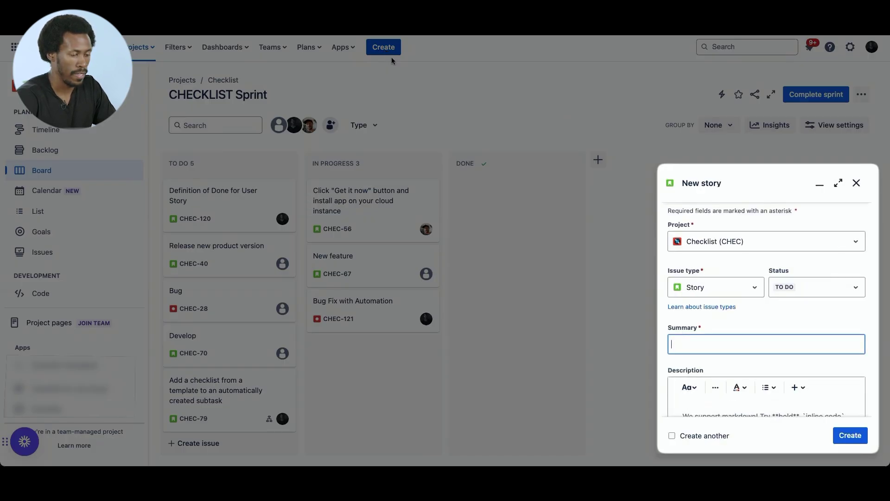
click(753, 291)
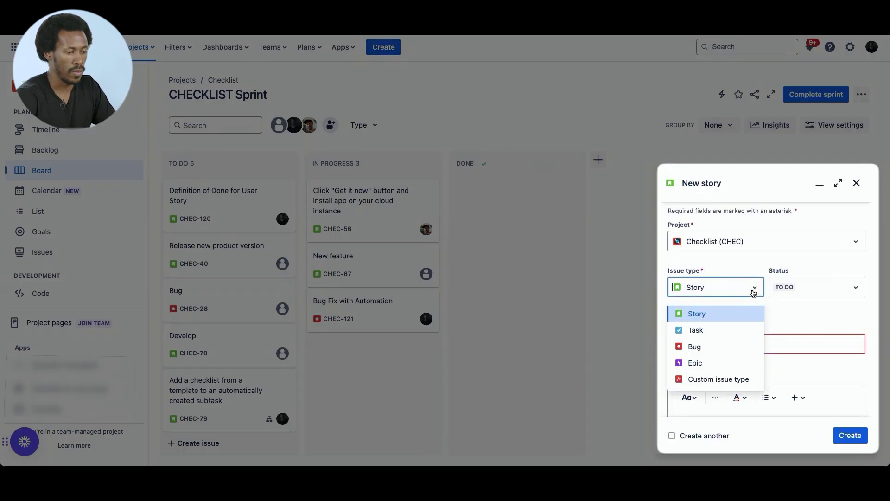
click(704, 329)
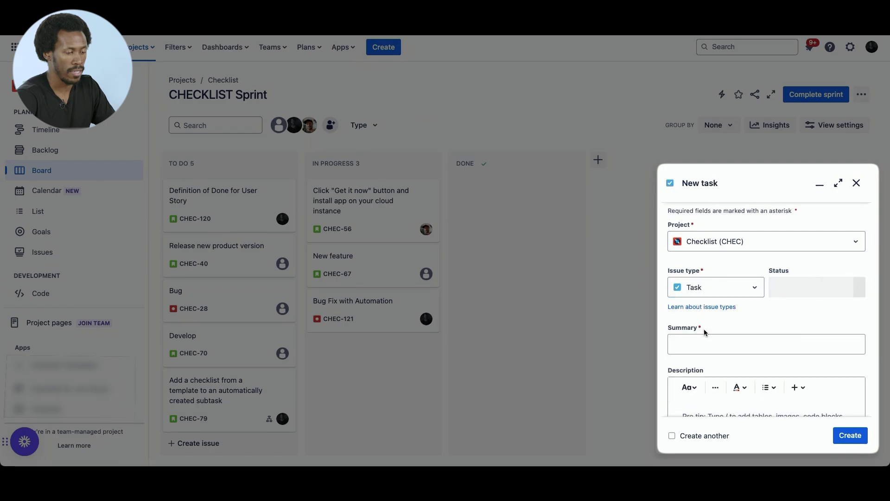
click(705, 339)
text(Task DoR)
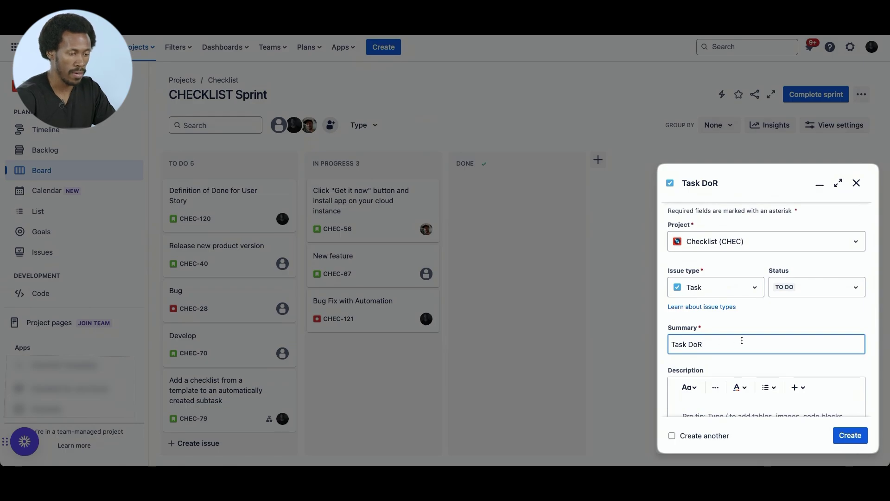
scroll(741, 340, down, 5)
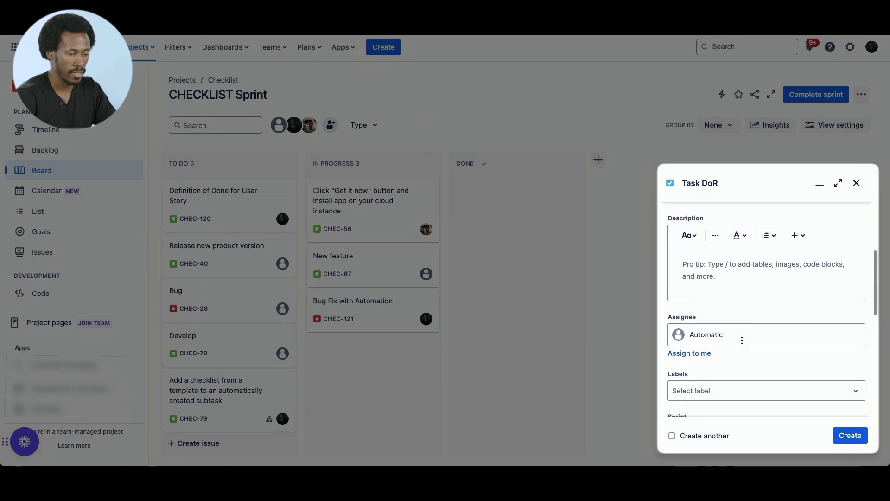
click(699, 354)
scroll(770, 310, down, 3)
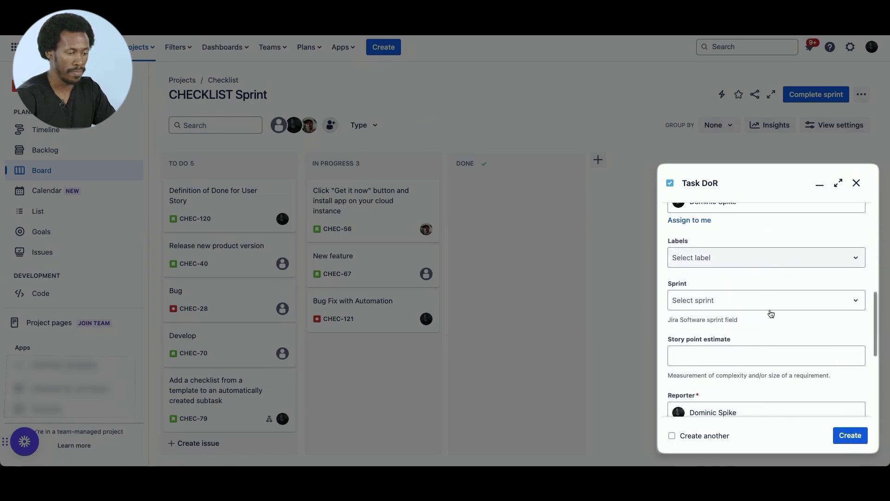
scroll(769, 313, down, 2)
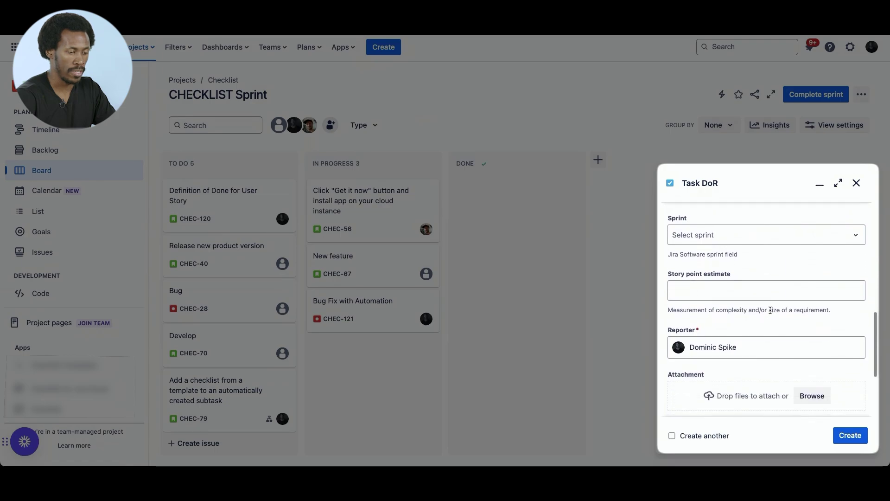
scroll(770, 310, down, 3)
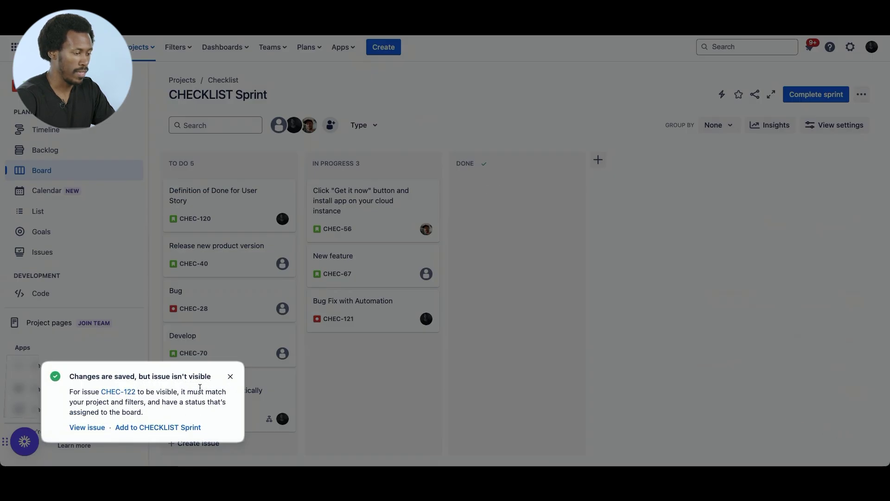
Step: Open CHEC-122 and review its default Didit checklist
click(87, 427)
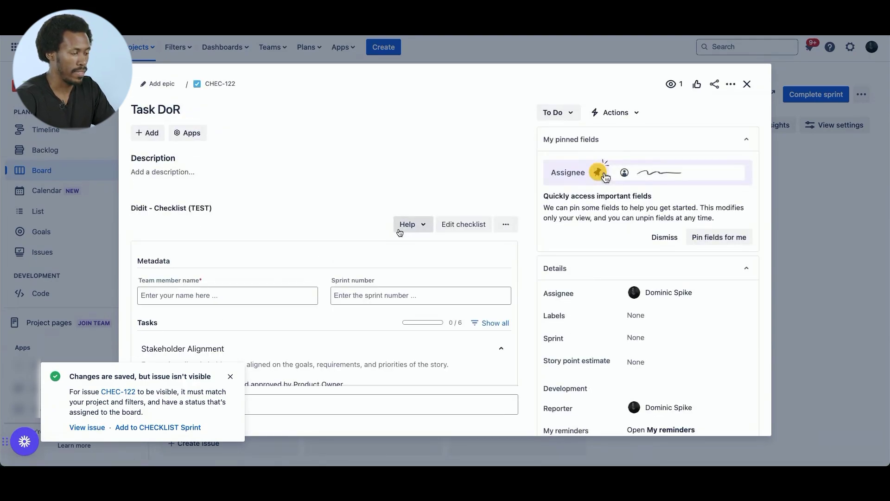
scroll(400, 232, down, 3)
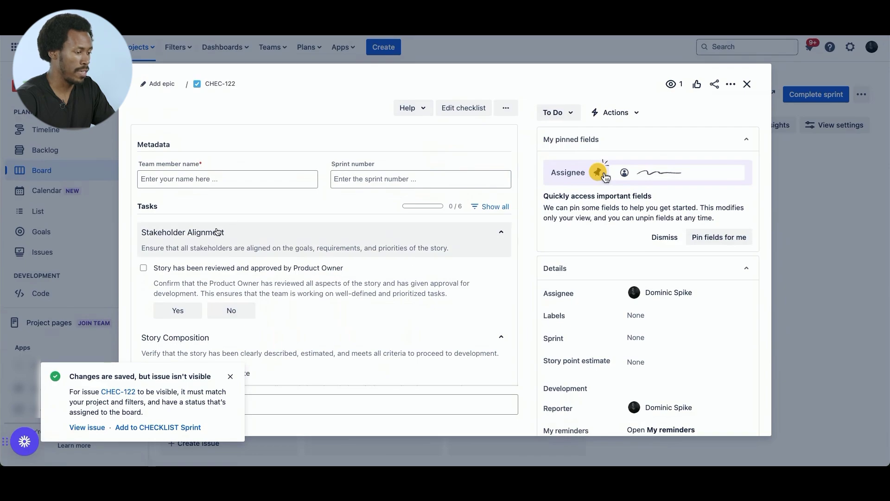
scroll(217, 231, down, 1)
scroll(254, 224, down, 3)
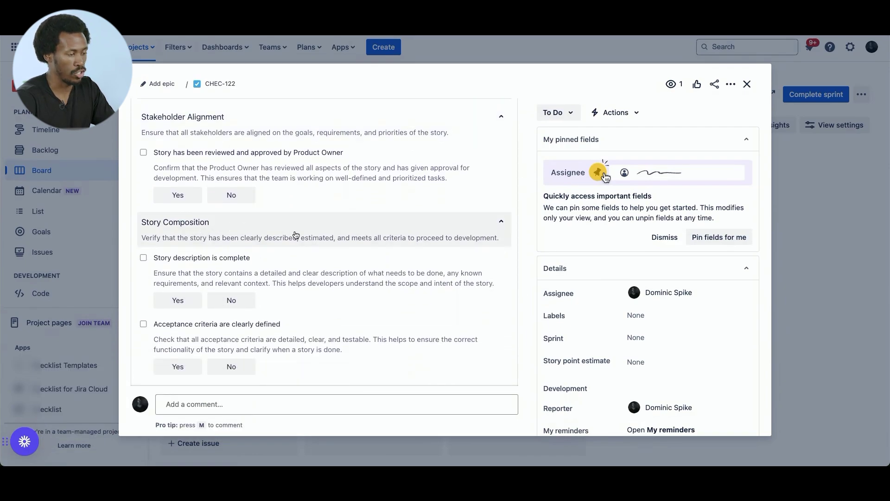
scroll(295, 235, down, 1)
scroll(265, 312, down, 1)
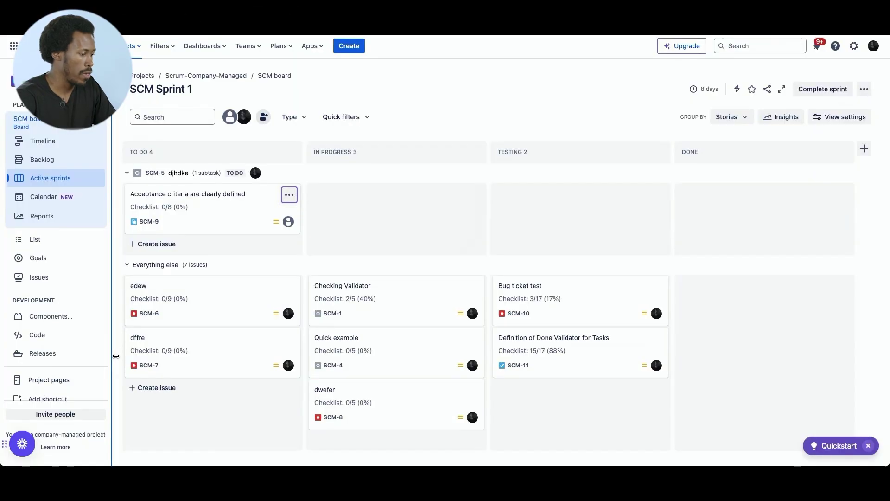
Step: Open the SCM project's Workflows settings from Project settings
scroll(90, 345, down, 2)
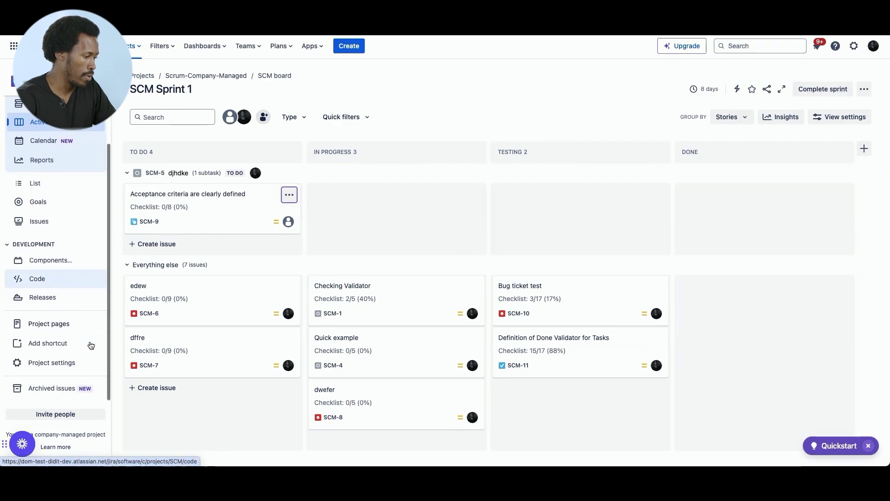
click(56, 362)
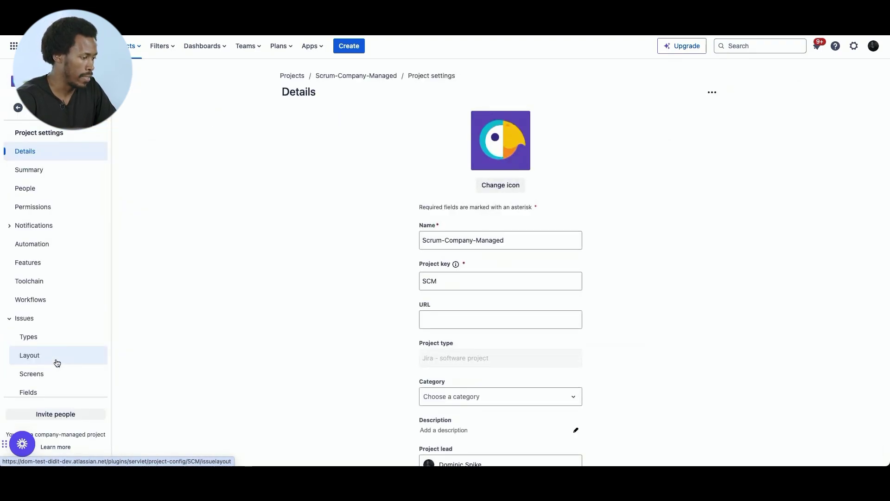
click(60, 305)
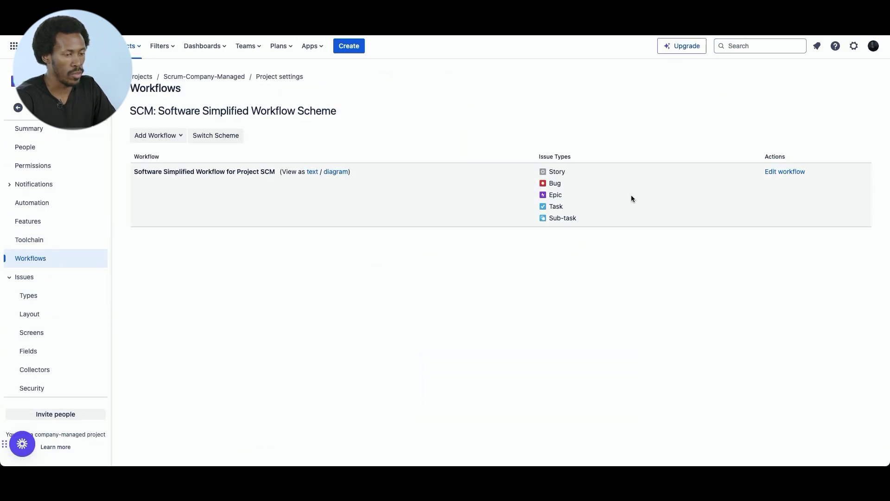
Step: Edit the SCM workflow in diagram view and select the transition into In Progress
click(795, 172)
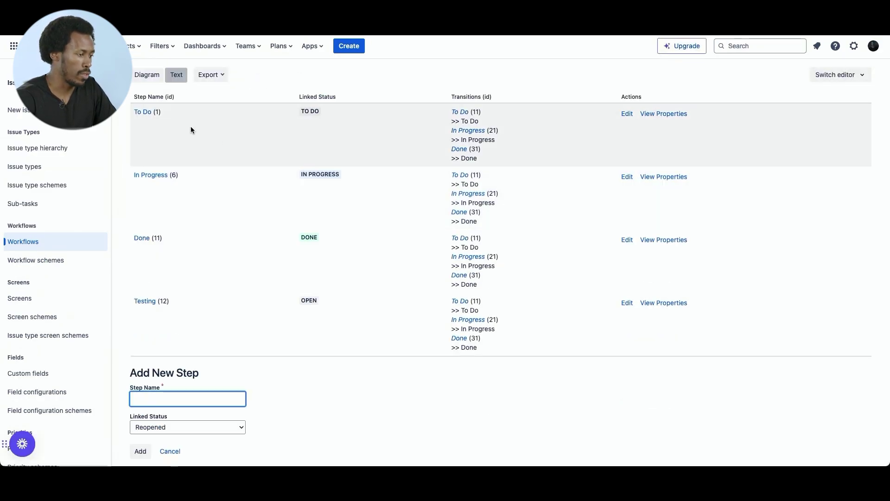
click(149, 78)
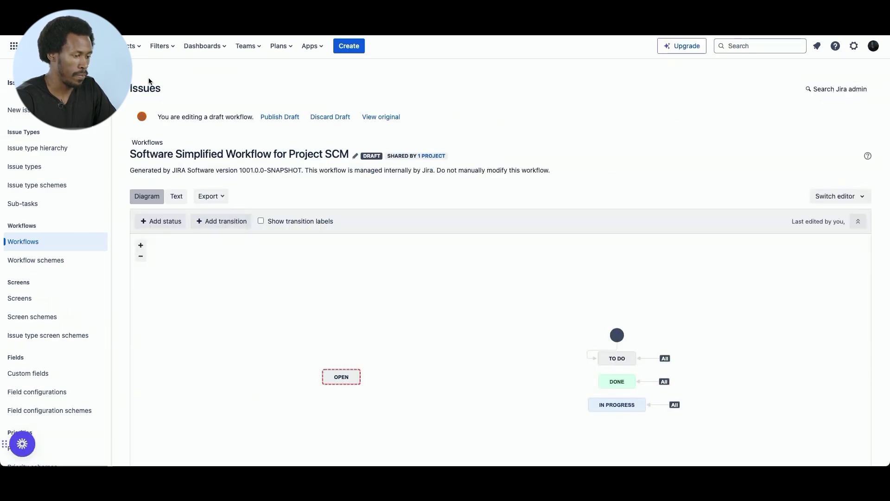
scroll(694, 355, down, 2)
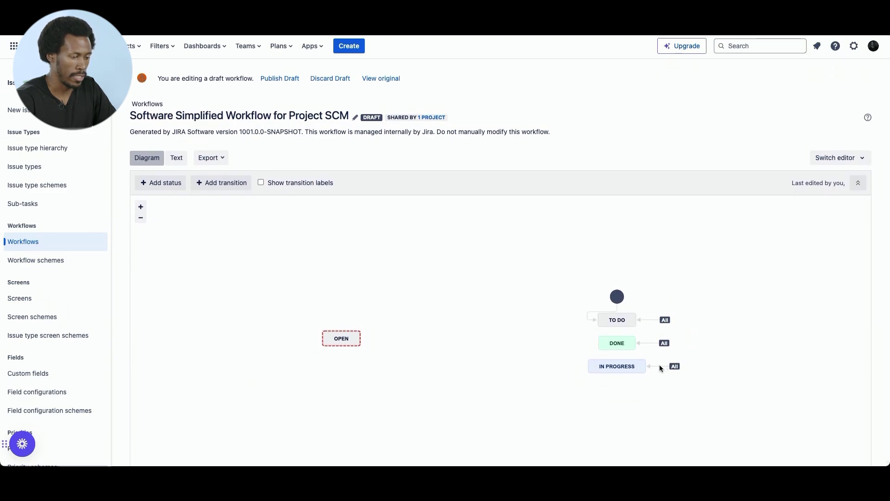
click(659, 365)
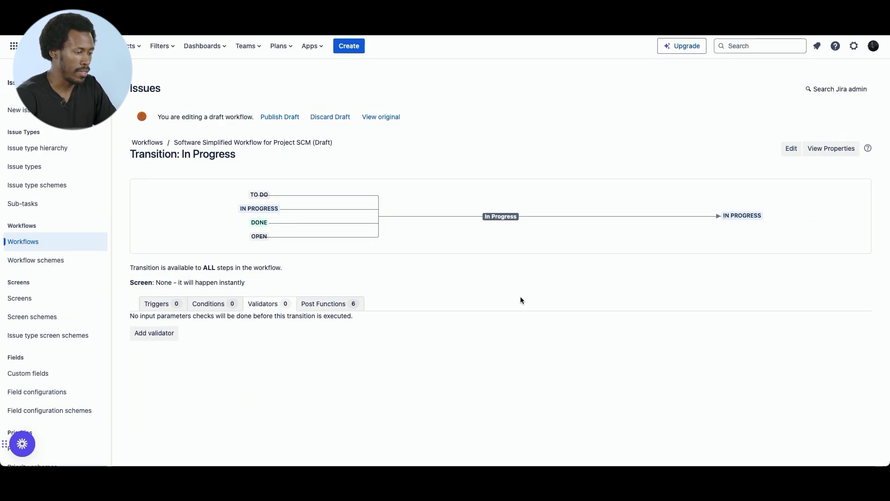
Step: Add the 'connected checklist is completed (TEST)' validator to the In Progress transition
click(161, 338)
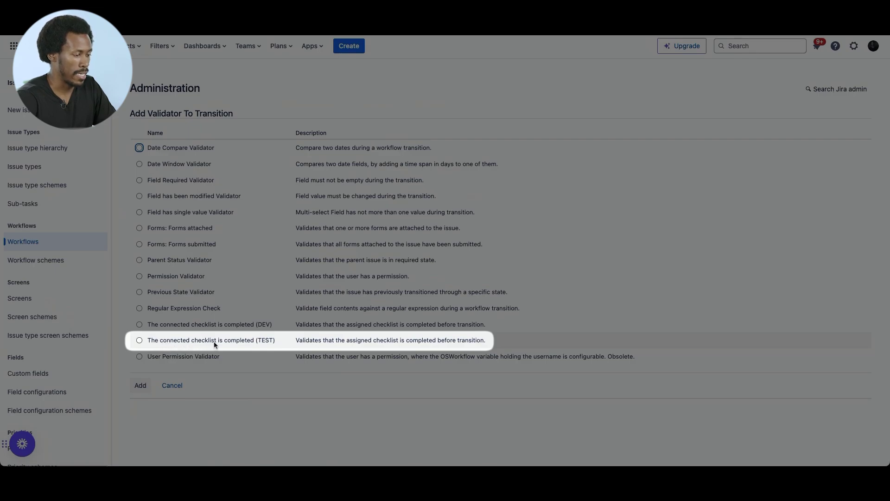
click(140, 341)
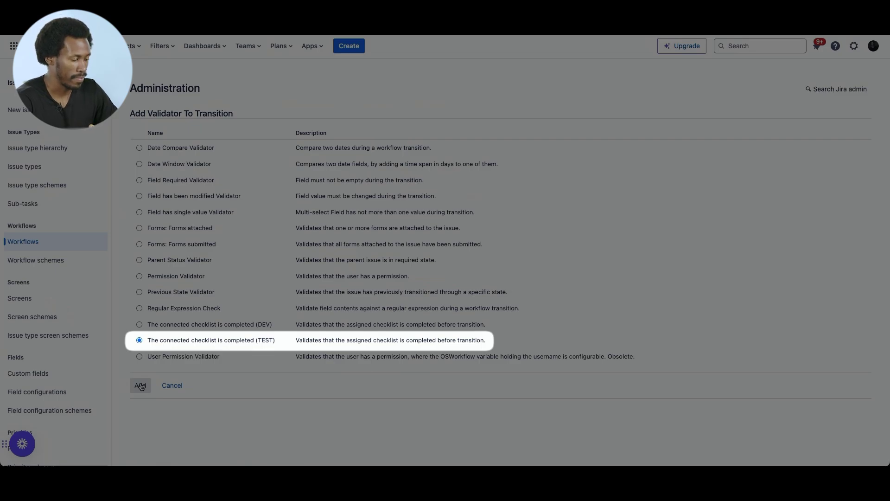
click(140, 387)
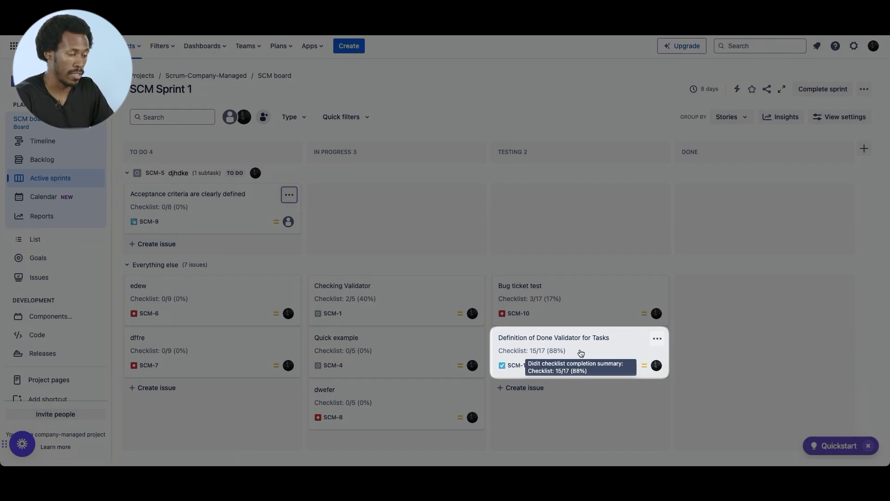
Step: Try moving 'Definition of Done Validator for Tasks' (SCM-11) from Testing to Done
drag(580, 353, 694, 286)
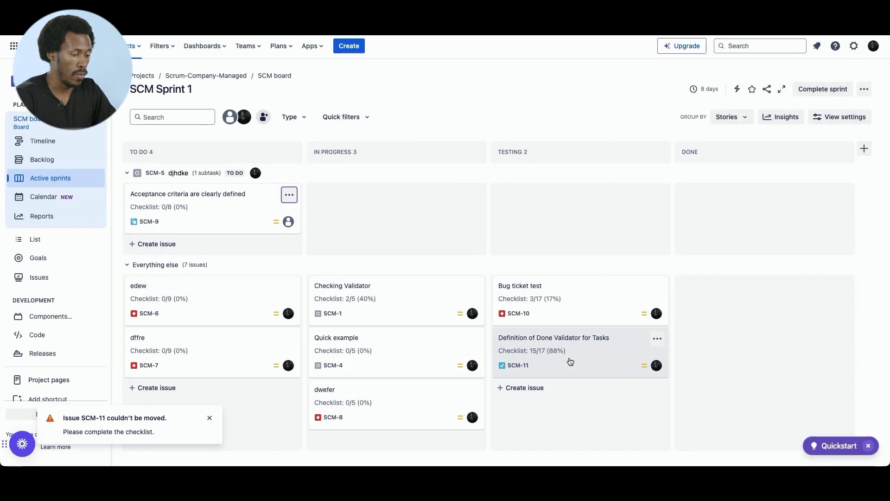
Step: Open SCM-11 and scroll to its unchecked checklist items
click(569, 360)
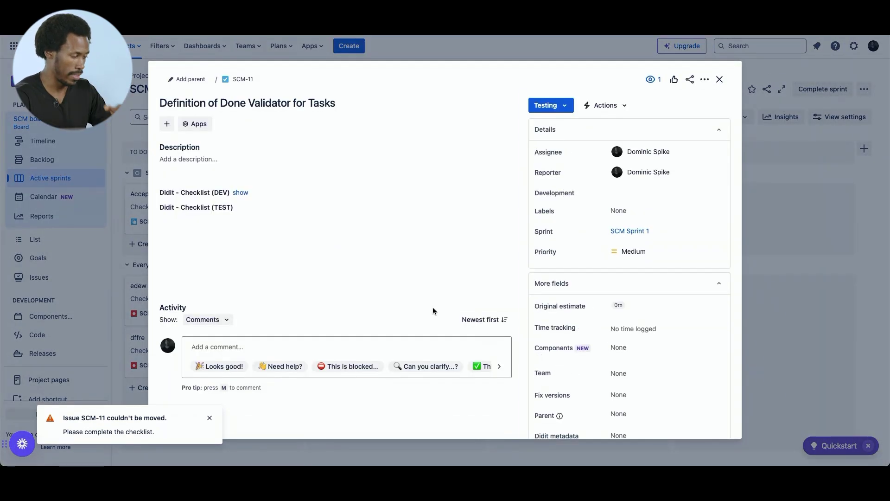
scroll(382, 292, down, 2)
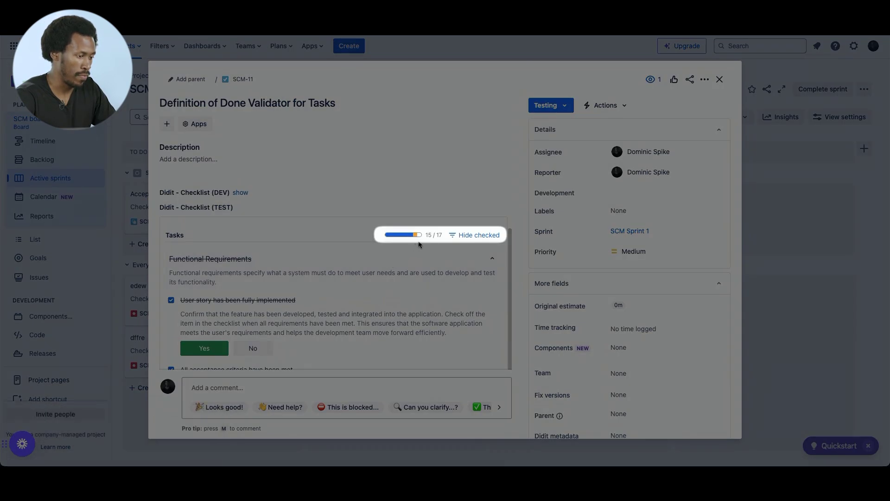
scroll(380, 307, down, 5)
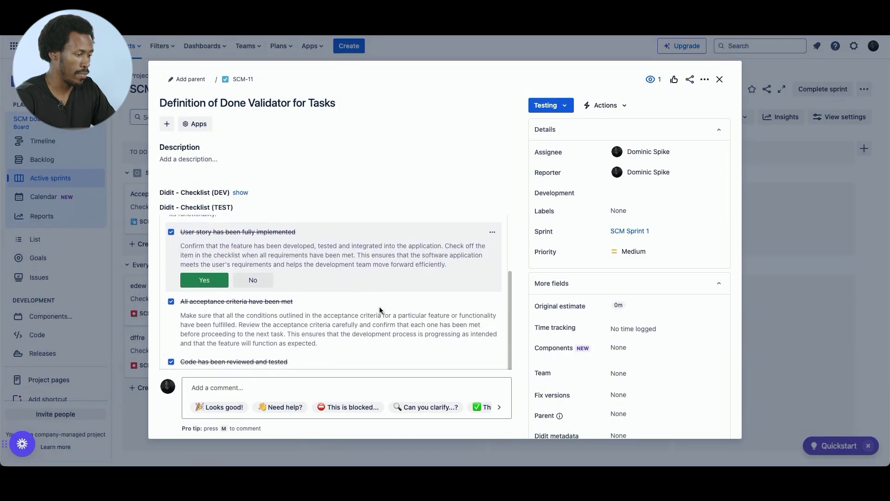
scroll(379, 308, down, 1)
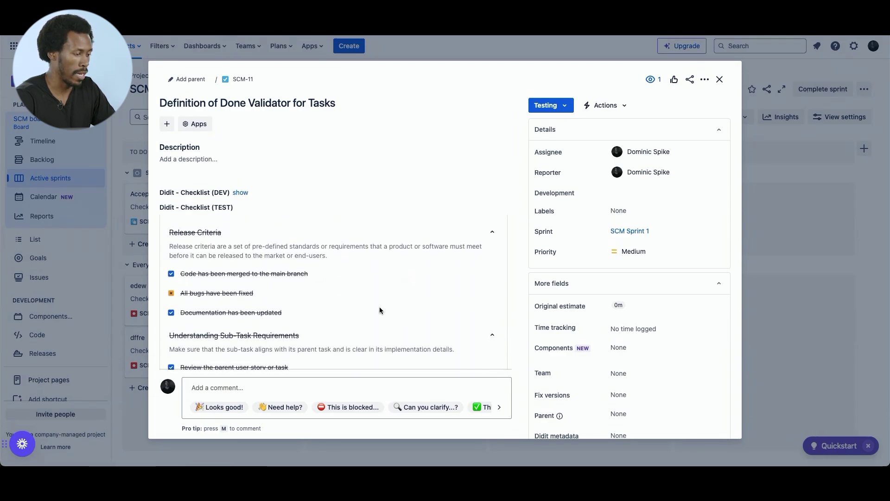
scroll(379, 308, up, 2)
scroll(379, 309, down, 8)
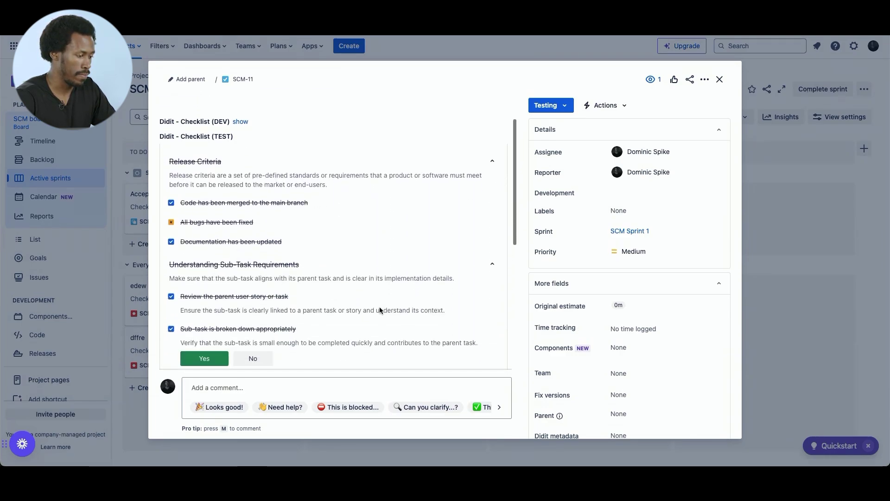
scroll(379, 309, down, 3)
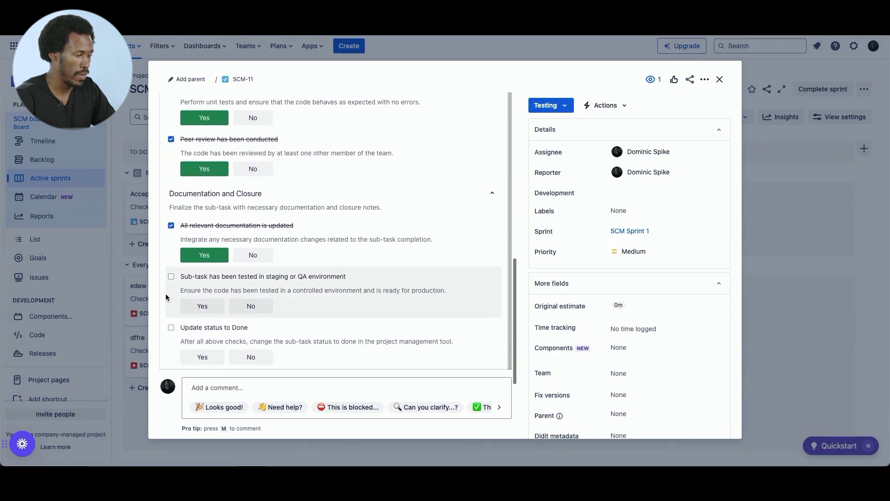
Step: Tick the QA testing and 'Update status to Done' items, finish the checklist, and move SCM-11 to Done
click(170, 277)
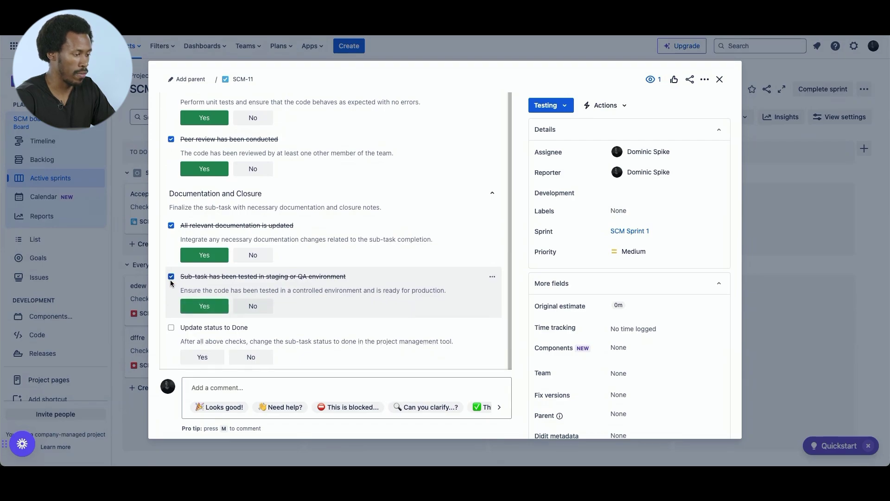
click(171, 328)
scroll(188, 236, down, 3)
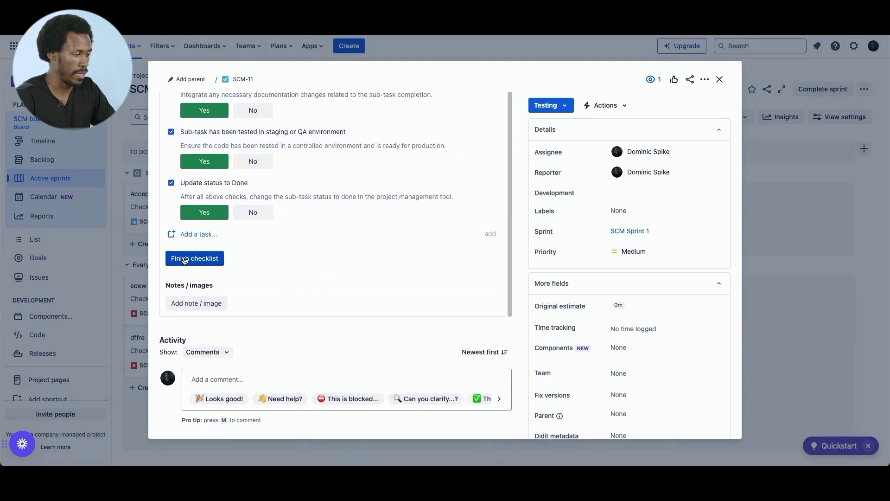
click(185, 259)
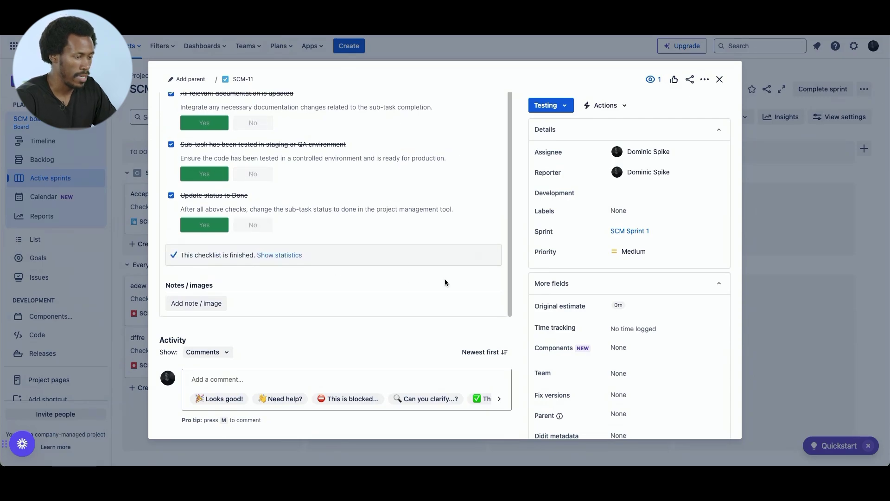
click(769, 241)
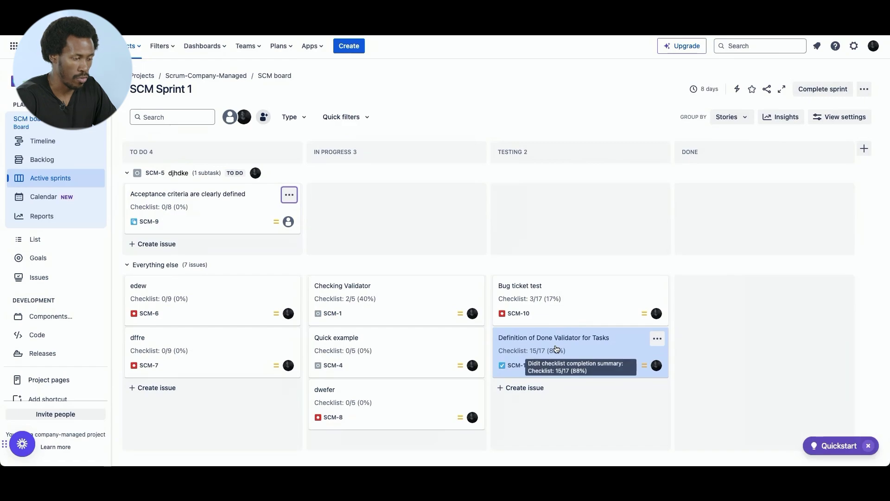
drag(556, 348, 689, 293)
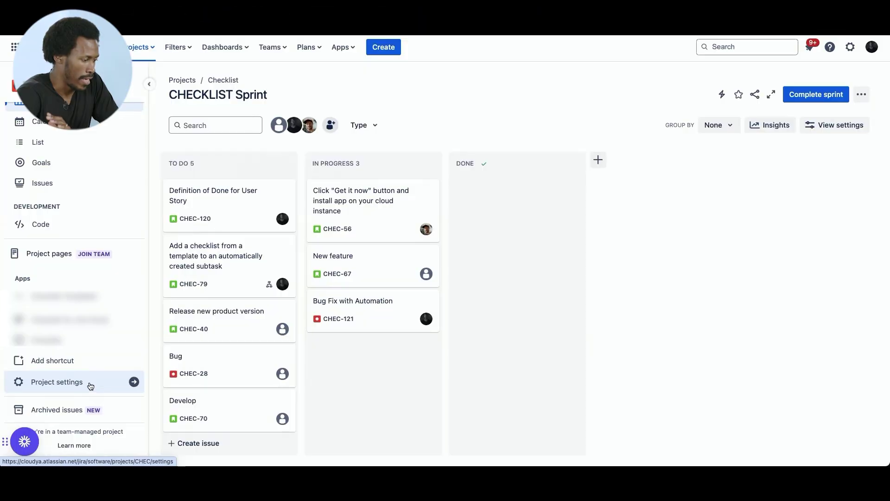
Step: Open the Acceptance Criteria Checklist Rule for In Progress to Done from the Checklist project's Automation settings
click(91, 386)
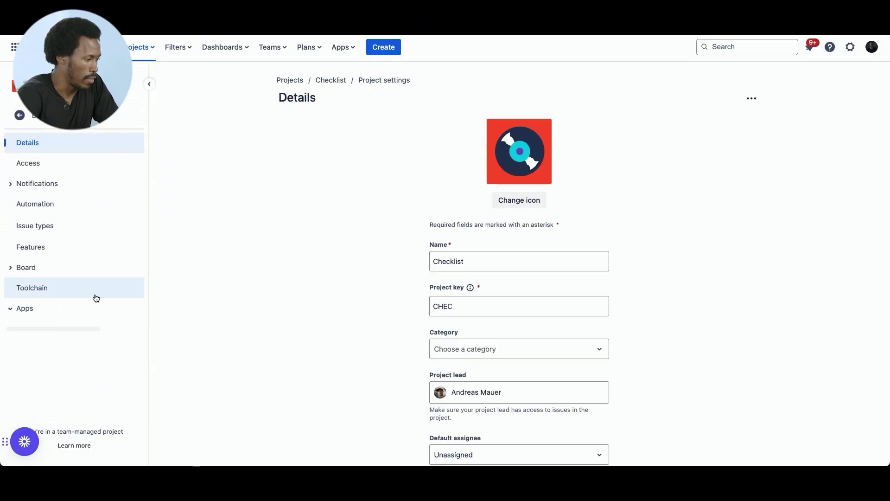
click(63, 208)
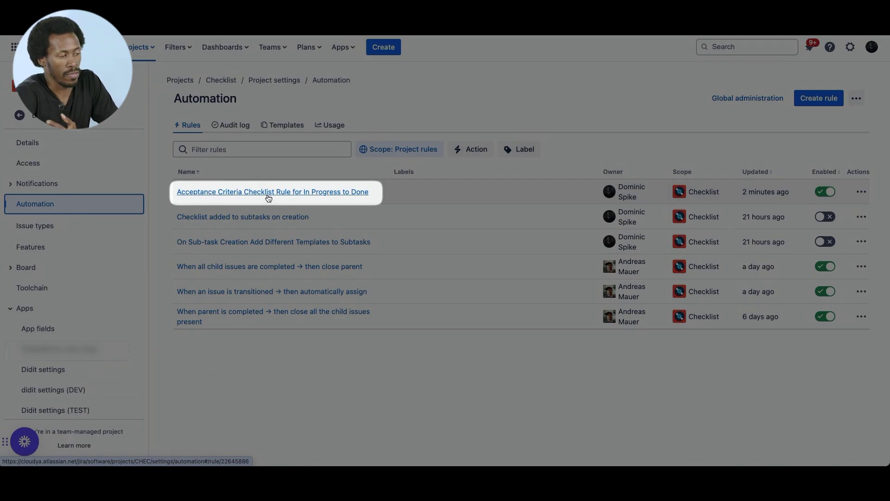
click(309, 191)
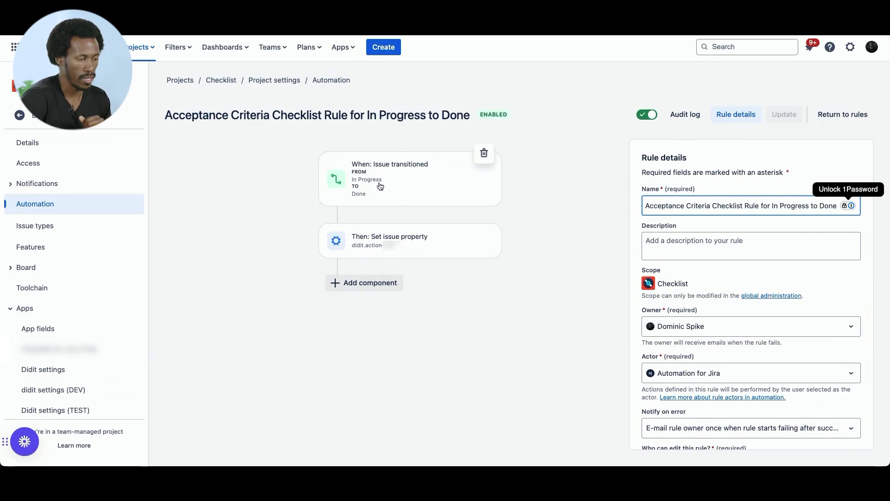
Step: Edit the rule's Then: Set issue property action, which uses an Issue entity and the didit.action key
click(453, 249)
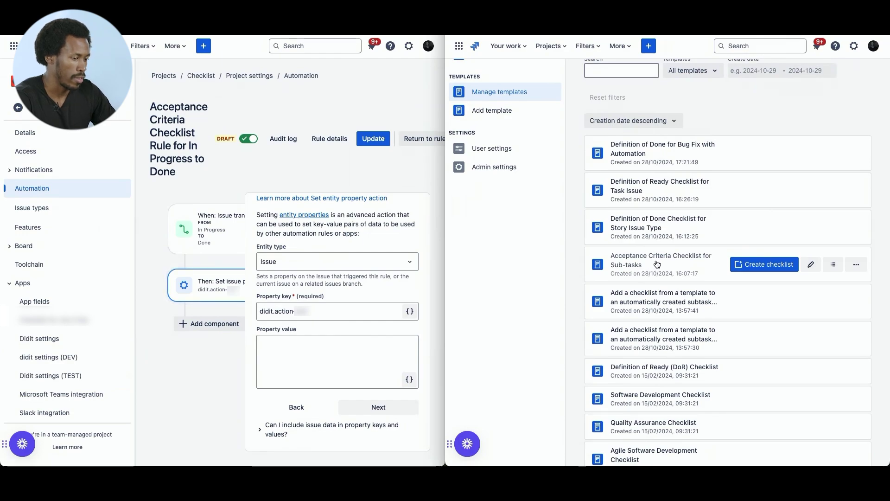
Step: Generate append-mode create-from-template JSON for the Acceptance Criteria Checklist for Sub-tasks template and copy it
click(856, 265)
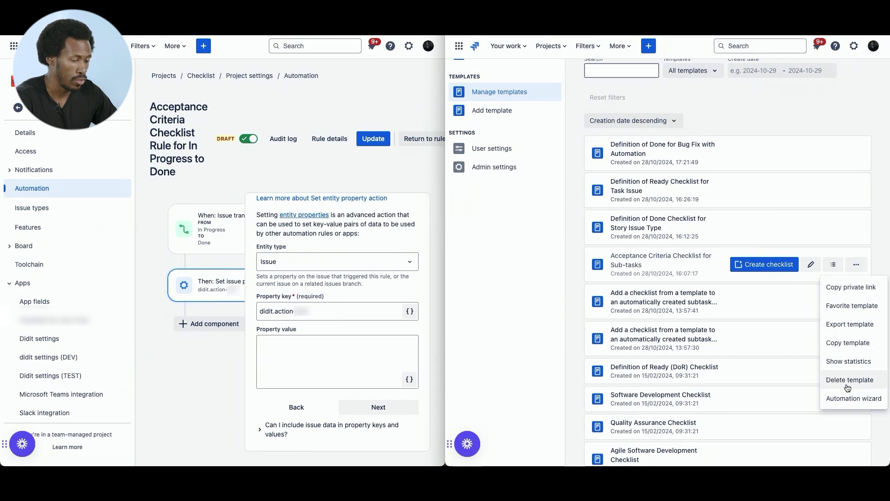
click(844, 400)
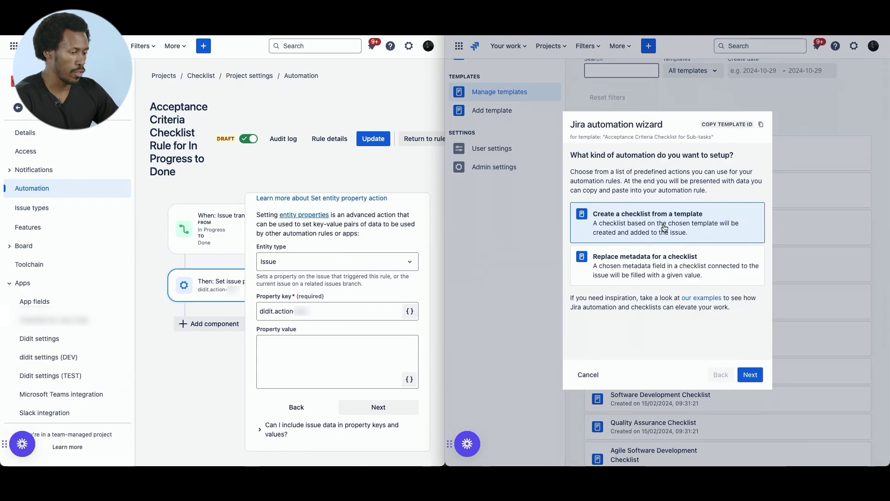
click(750, 375)
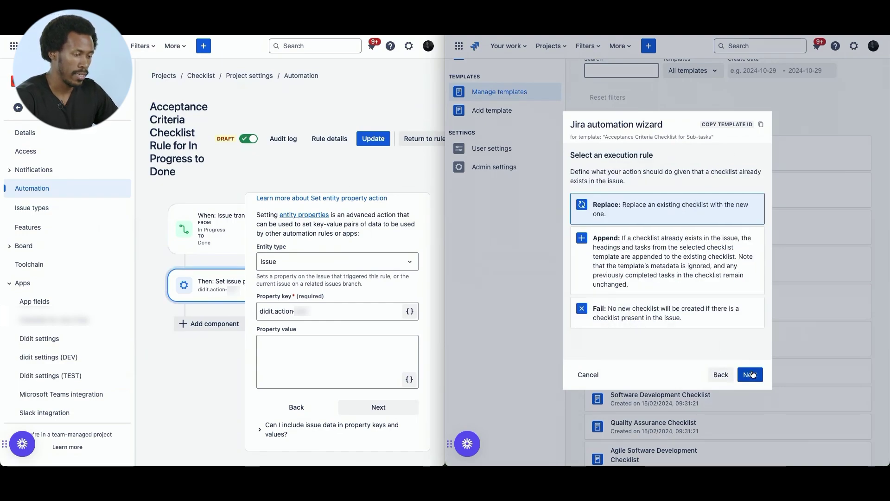
click(655, 251)
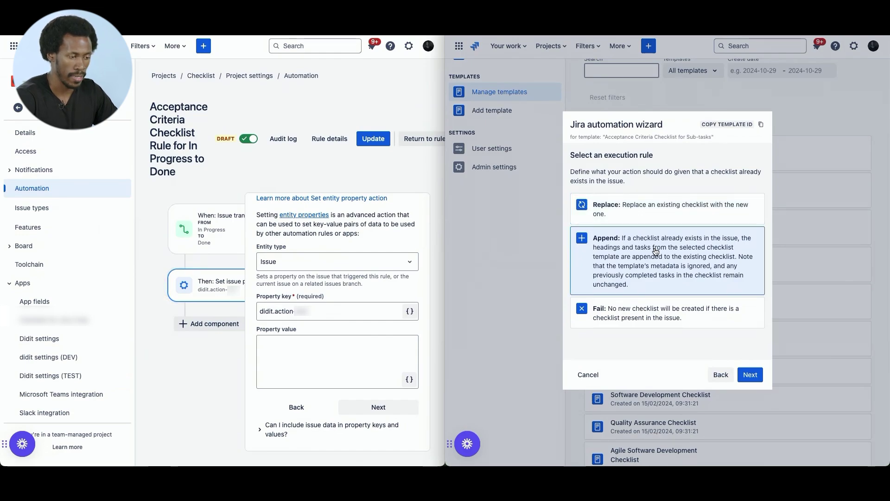
click(748, 373)
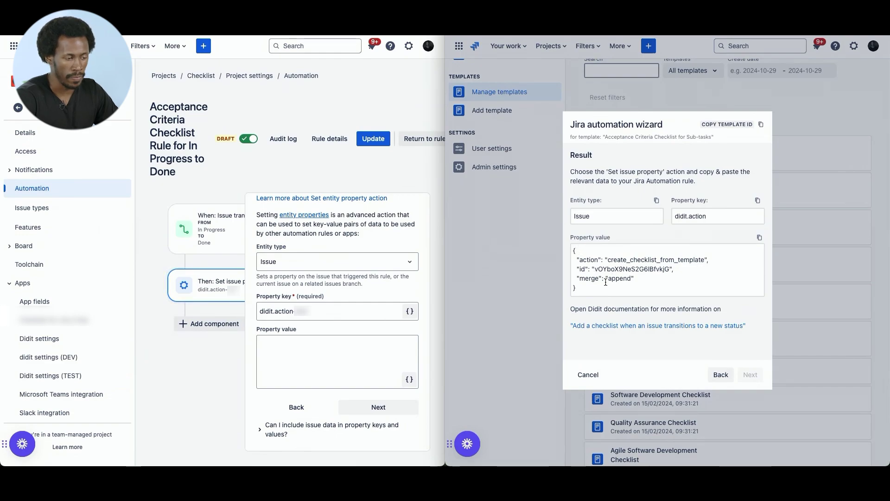
drag(581, 291, 566, 251)
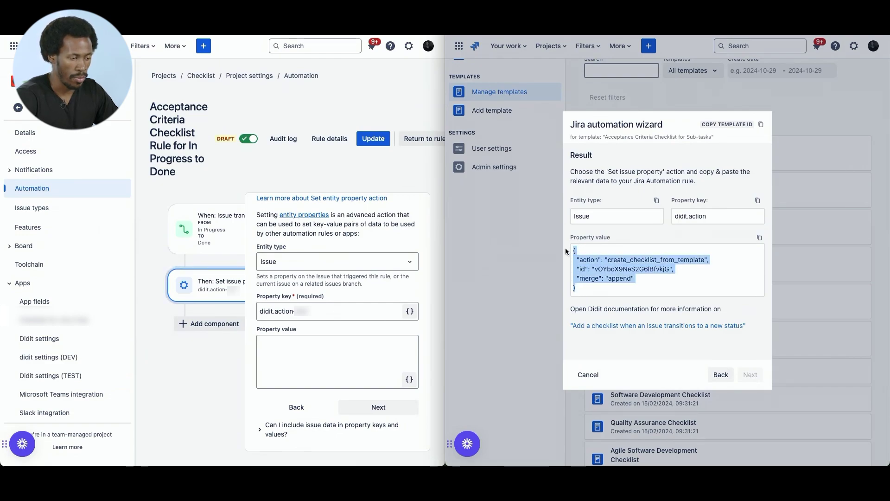
click(759, 239)
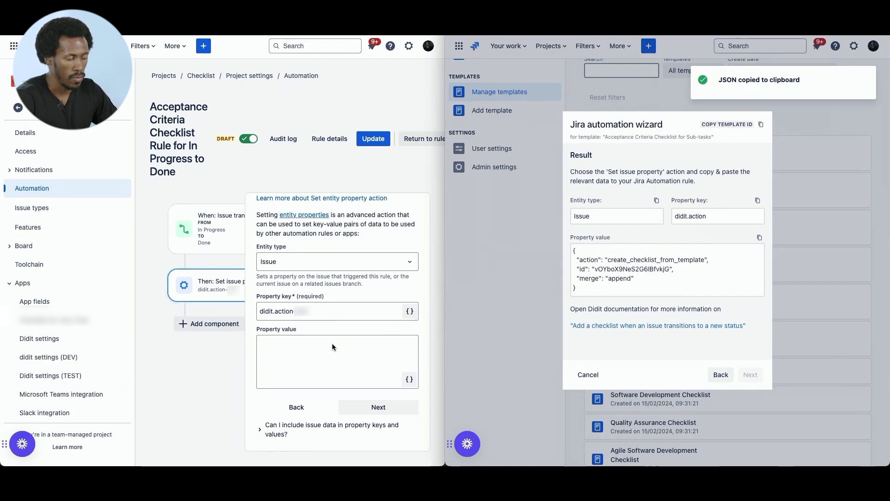
Step: Paste the create_checklist_from_template JSON into the Set entity property action's Property value
click(317, 344)
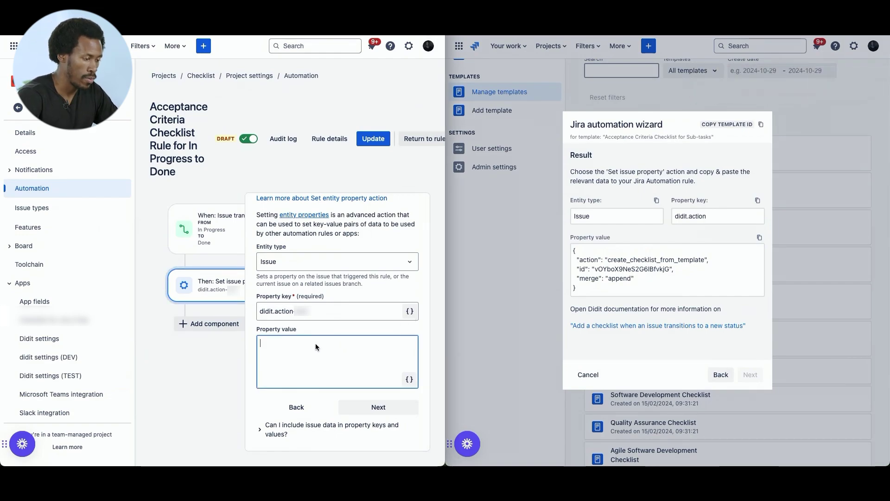
key(ctrl+v)
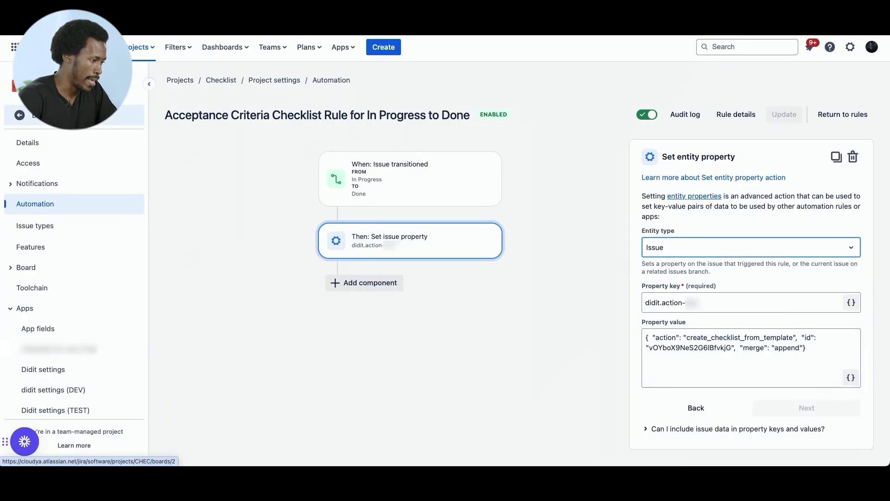
Step: Open CHEC-121 Bug Fix with Automation and show all five completed checklist tasks
click(88, 116)
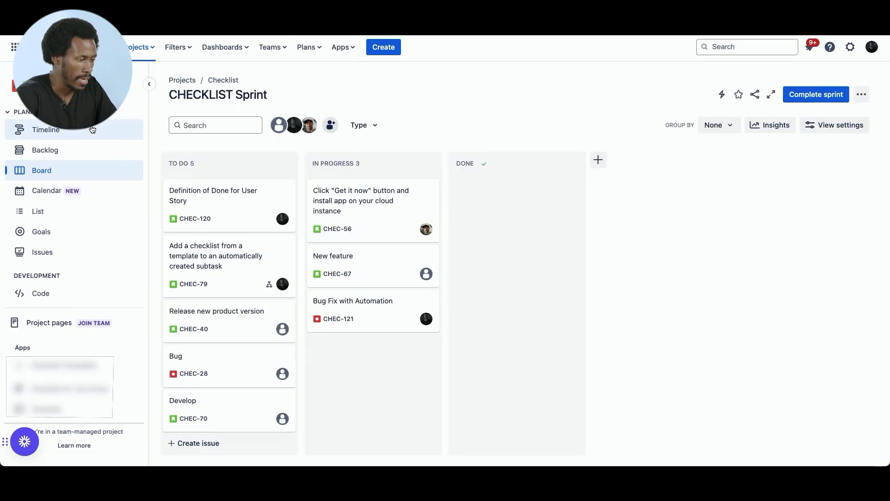
click(381, 313)
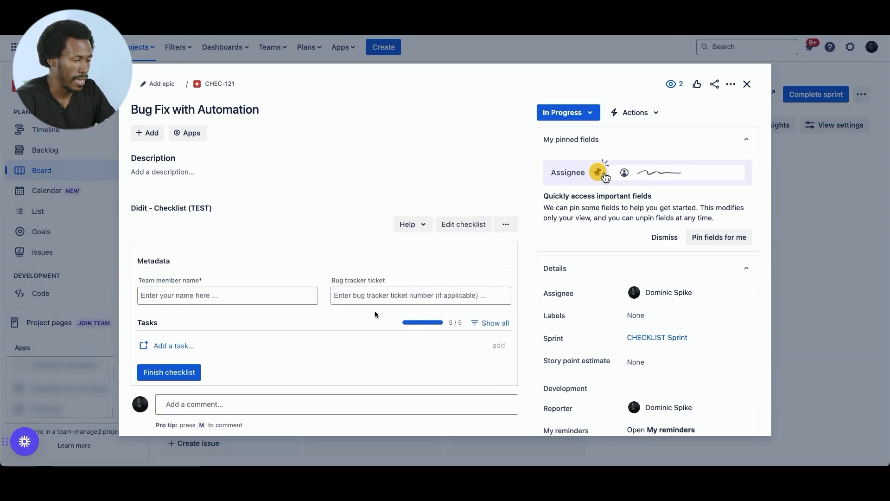
click(489, 328)
scroll(325, 278, down, 2)
click(262, 301)
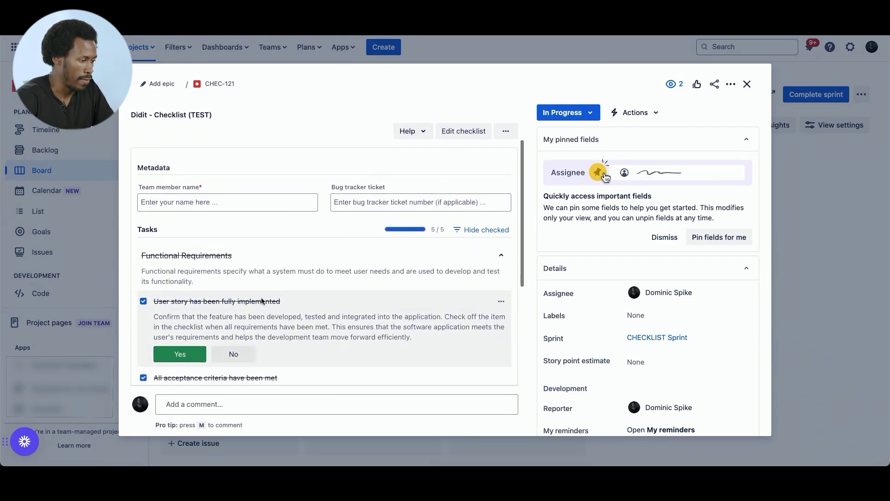
scroll(198, 268, down, 3)
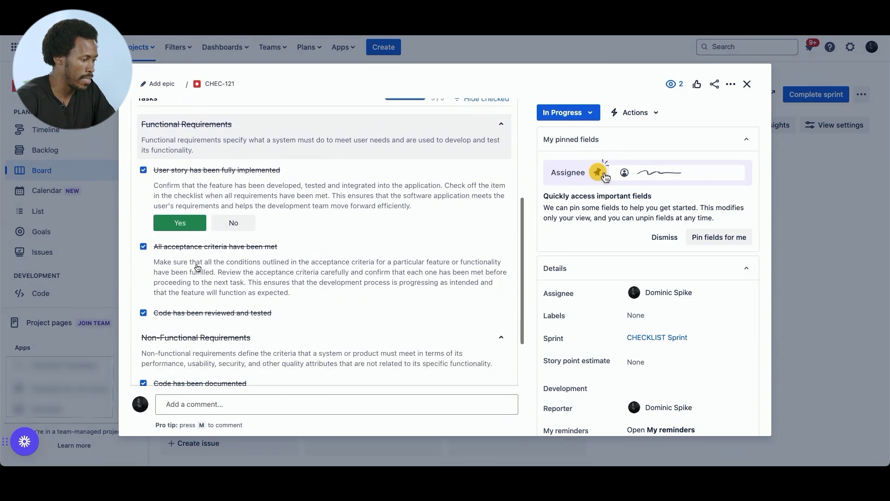
scroll(198, 268, down, 3)
scroll(198, 268, up, 2)
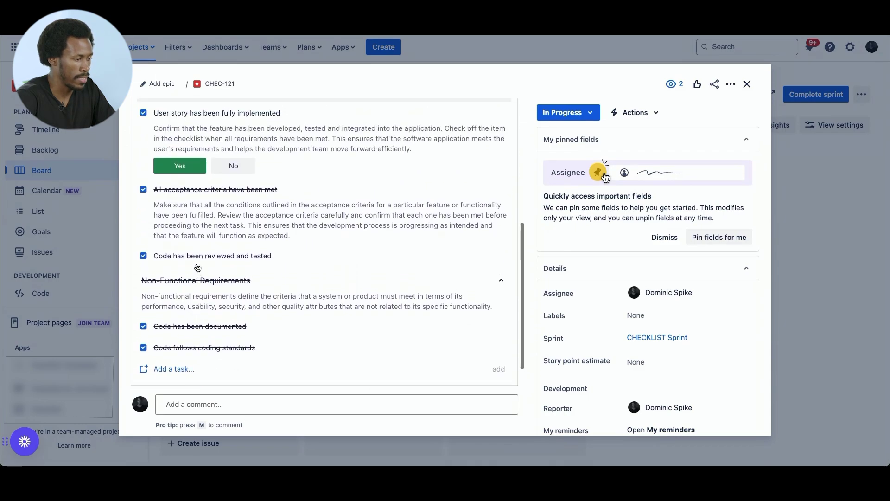
scroll(198, 268, up, 4)
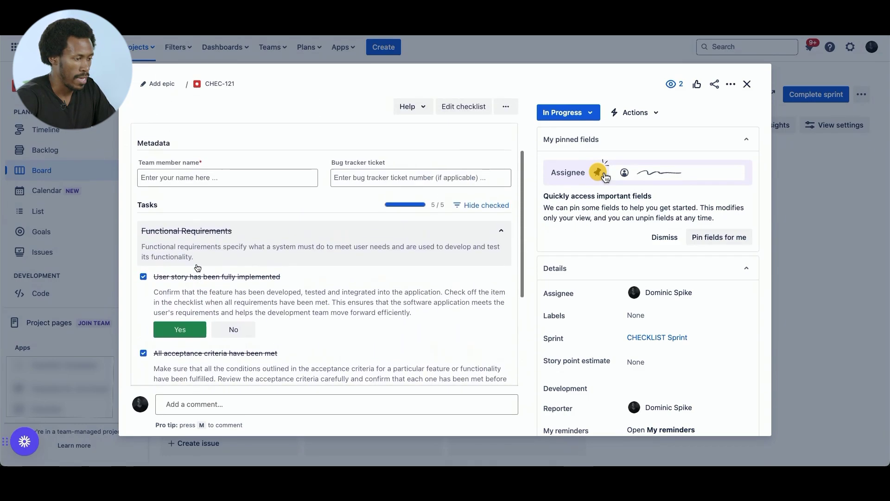
scroll(198, 268, up, 3)
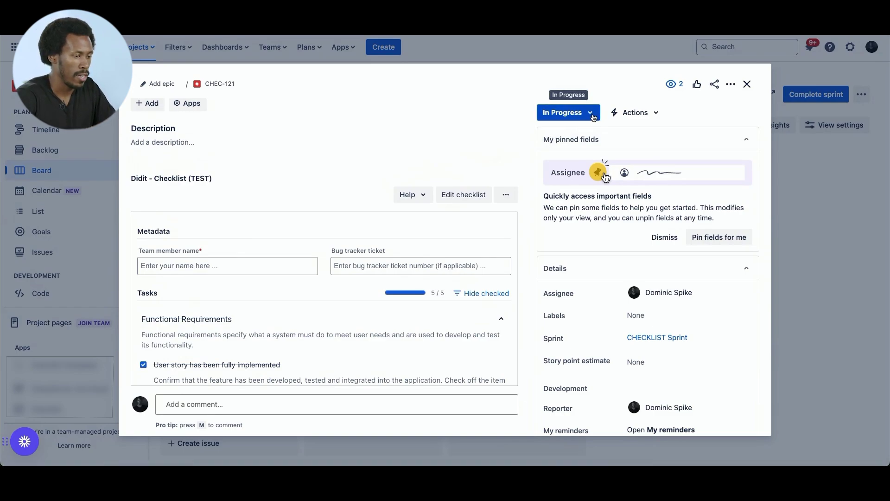
Step: Move CHEC-121 from In Progress to Done and close the issue dialog
click(574, 115)
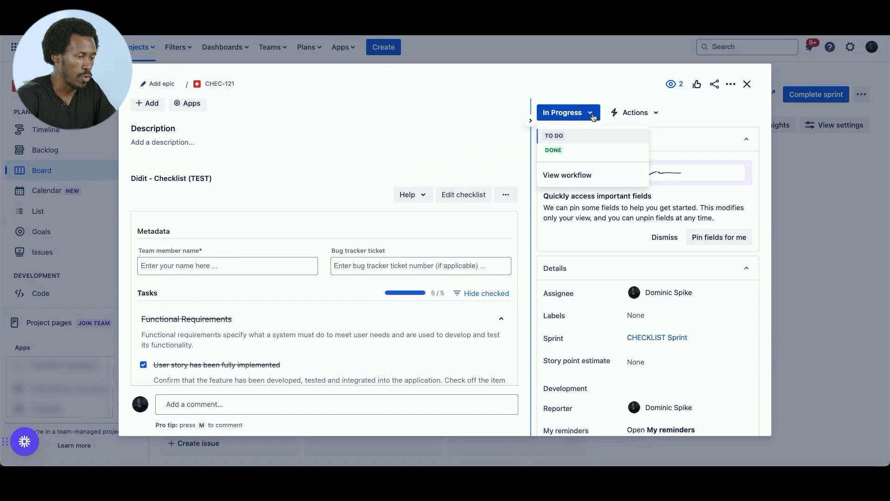
click(561, 149)
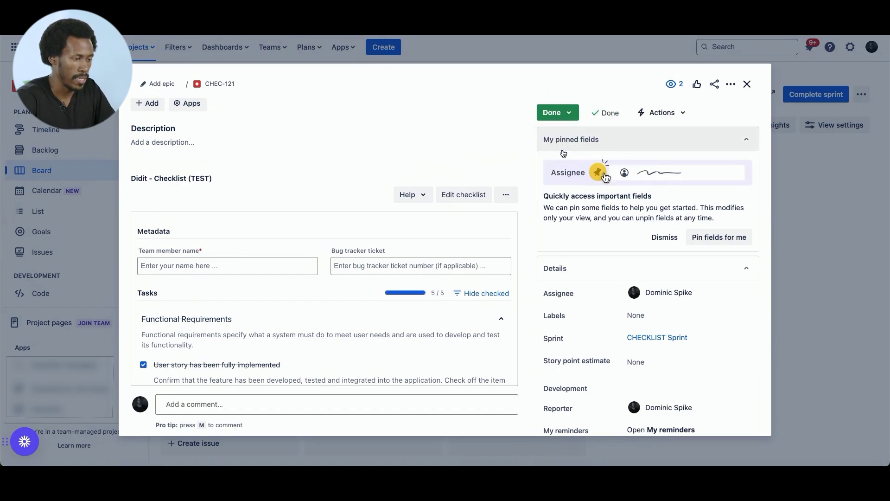
click(748, 86)
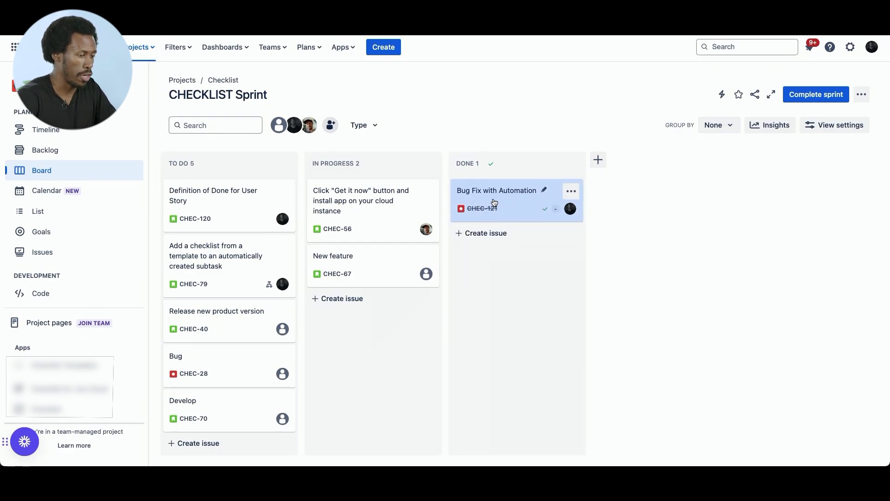
Step: Reopen CHEC-121 and show all tasks, reviewing the added Understanding and Implementation sections (5 of 9)
click(510, 198)
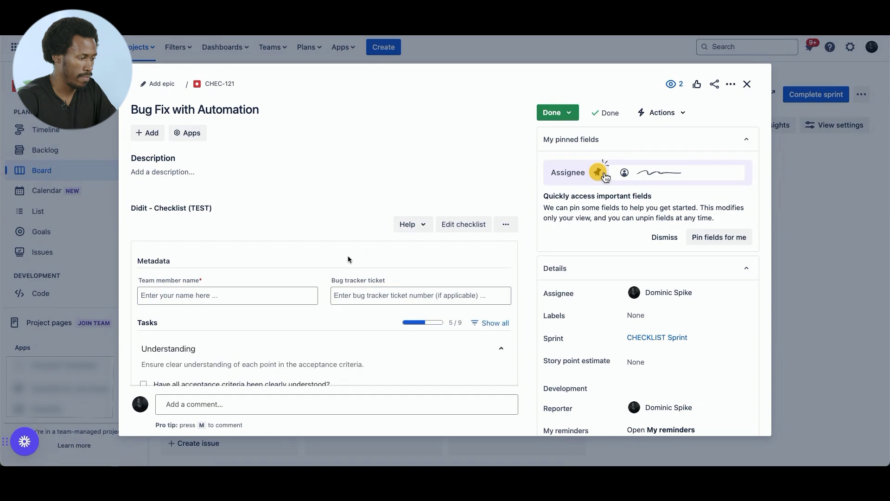
scroll(347, 256, down, 3)
scroll(347, 258, down, 2)
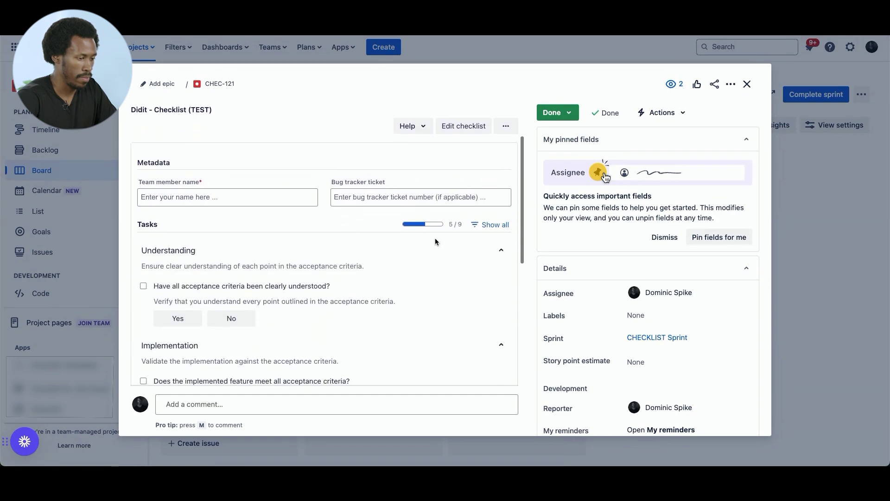
click(490, 225)
scroll(309, 272, down, 5)
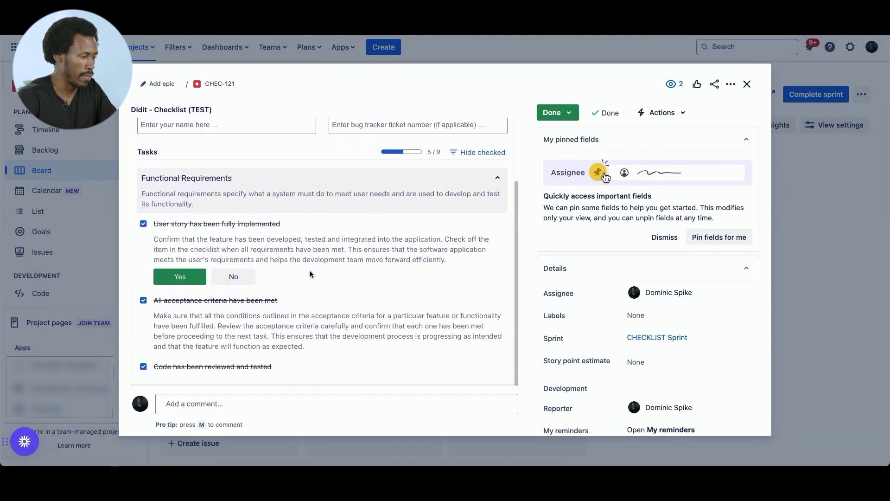
scroll(294, 313, down, 3)
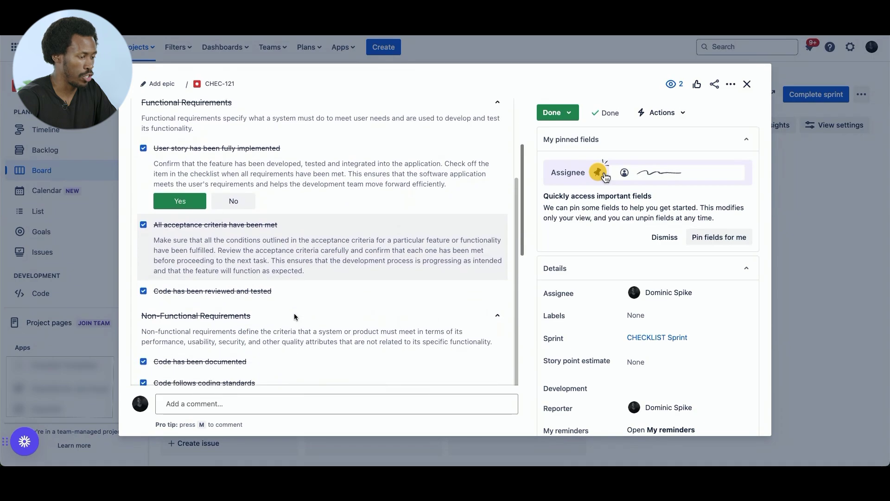
scroll(211, 288, down, 3)
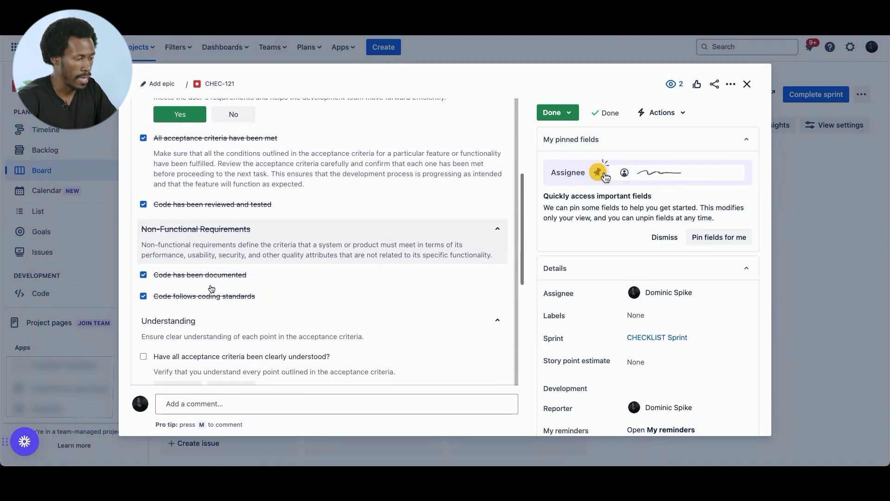
scroll(212, 289, down, 3)
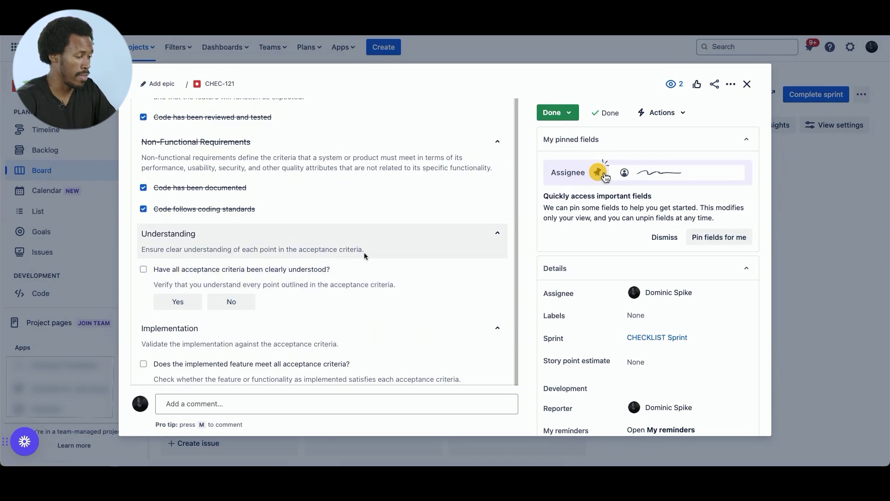
scroll(364, 255, down, 3)
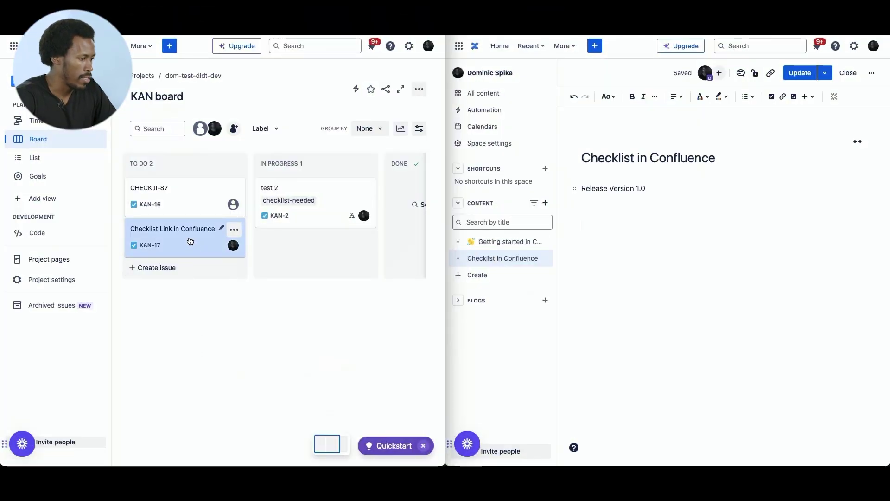
Step: In KAN-17, tick Documentation has been updated for 9 of 9, then copy the checklist's public link
click(190, 241)
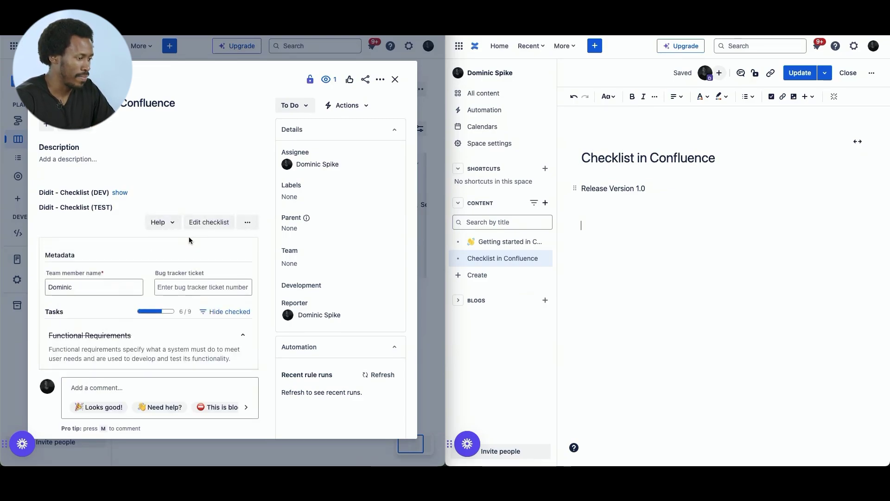
scroll(139, 269, down, 3)
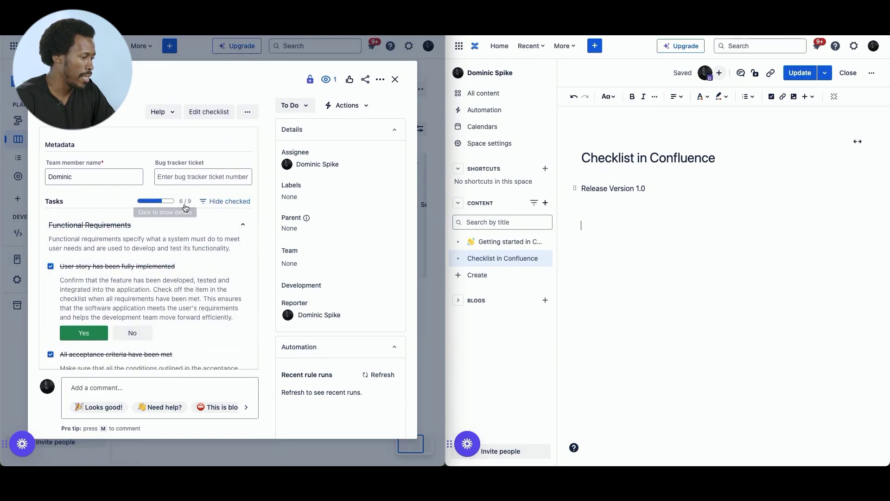
scroll(141, 283, down, 10)
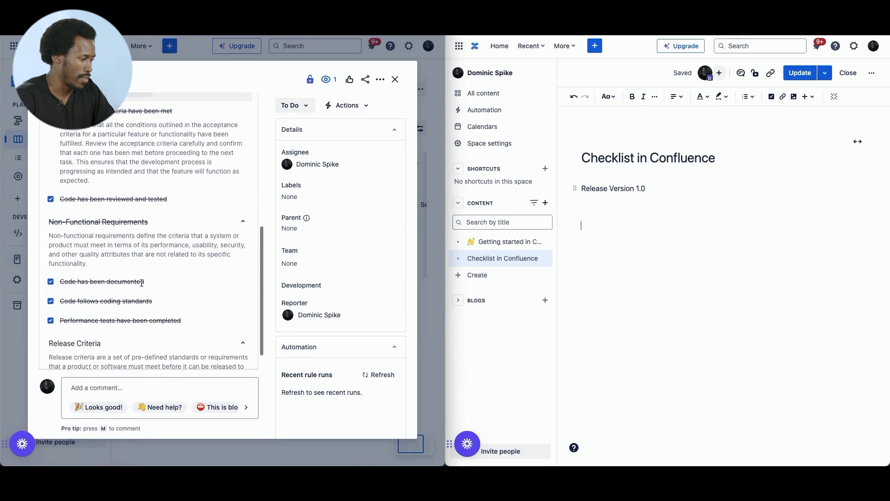
scroll(141, 282, down, 1)
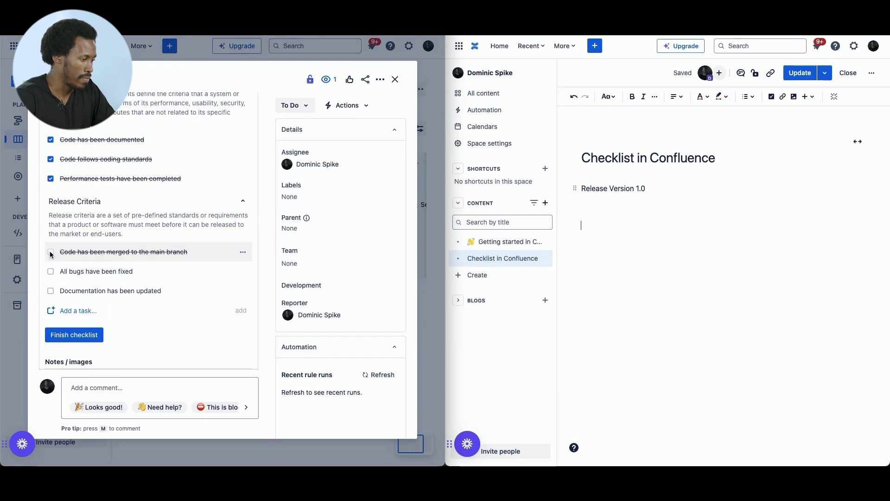
click(51, 291)
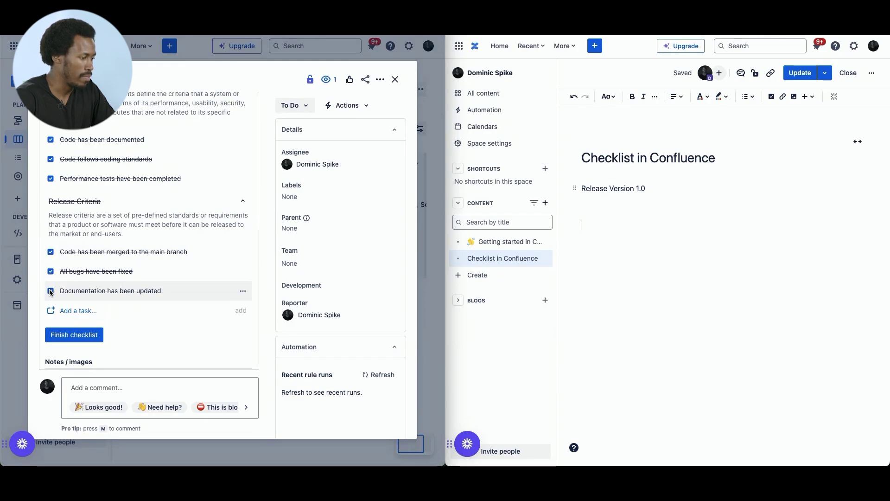
scroll(130, 262, up, 5)
scroll(130, 262, up, 4)
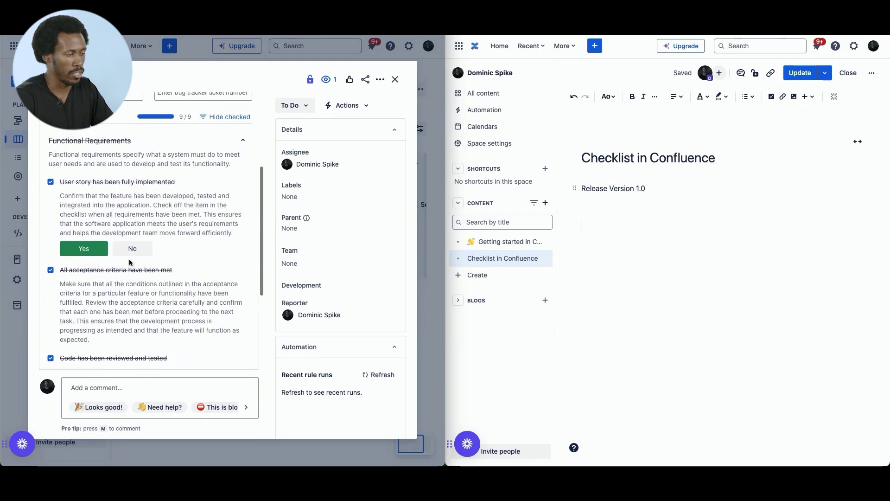
scroll(130, 262, up, 2)
scroll(129, 262, up, 3)
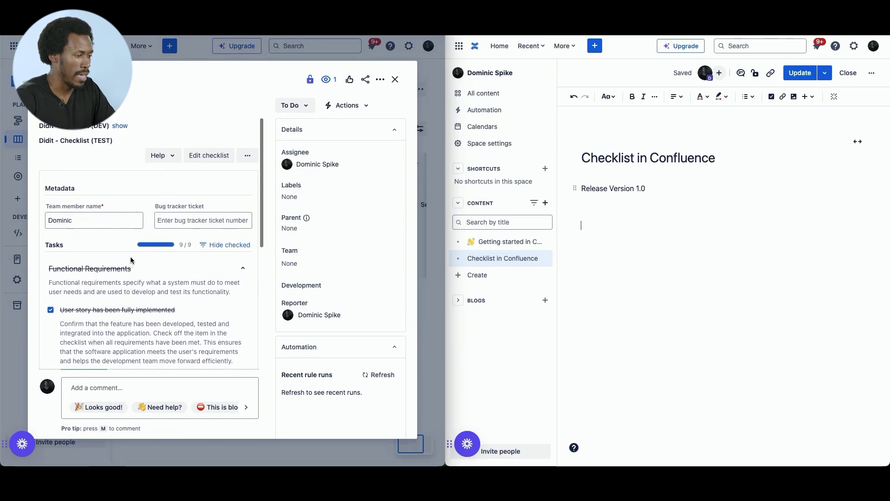
click(249, 156)
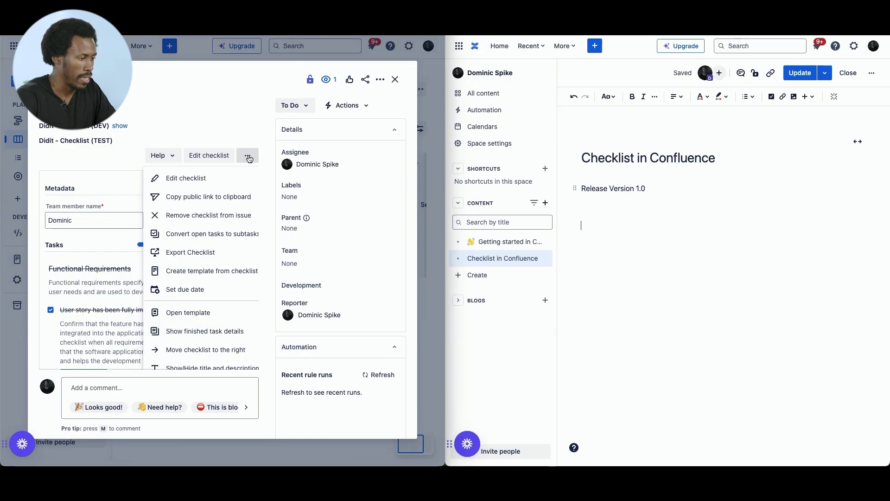
click(219, 201)
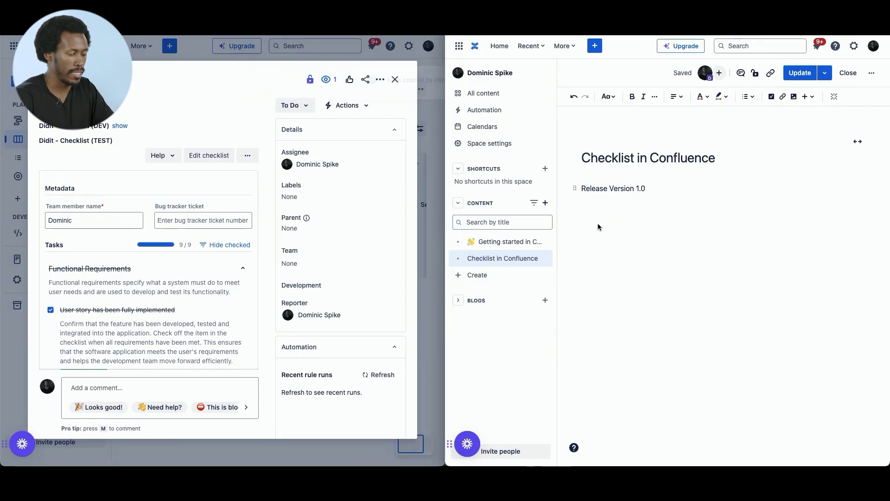
Step: Paste the link into the page to embed the Definition of Done Checklist for Bug Issue Type
key(ctrl+v)
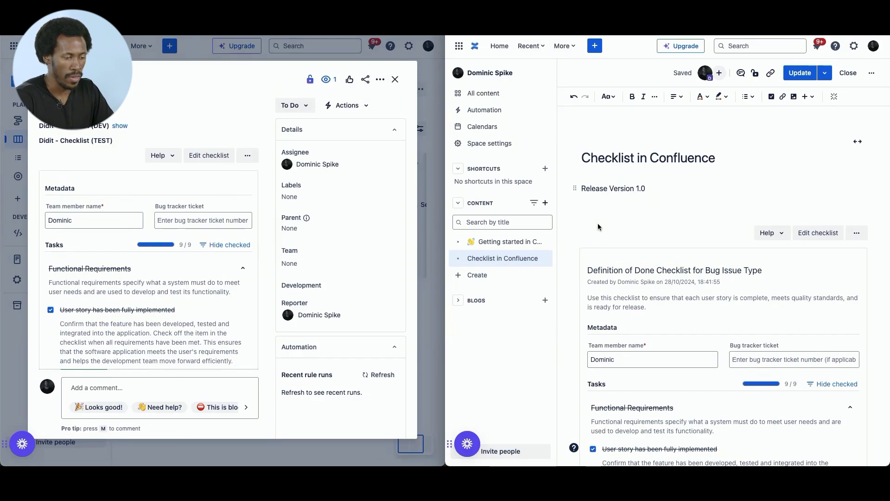
scroll(597, 223, down, 3)
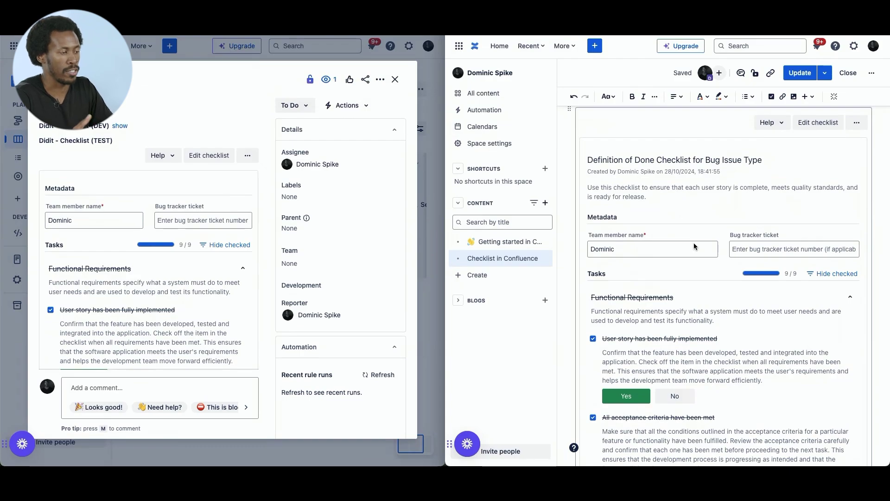
scroll(693, 243, down, 1)
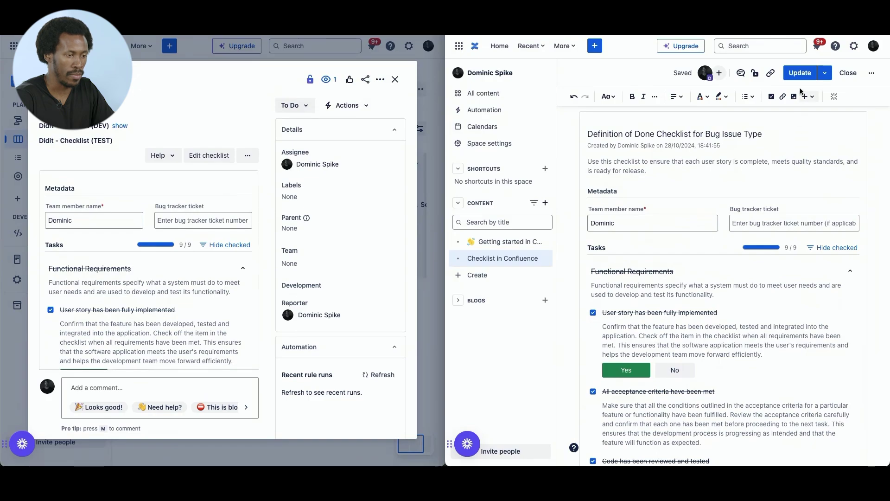
Step: Publish the updated Checklist in Confluence page
click(801, 73)
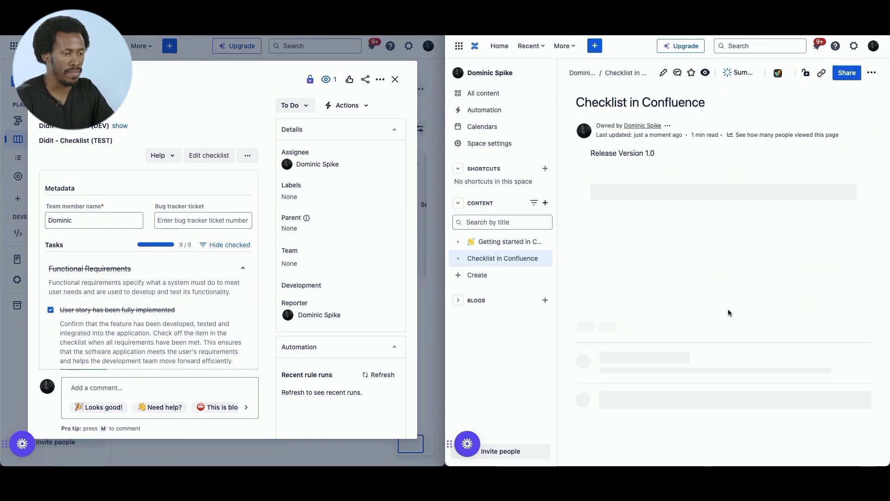